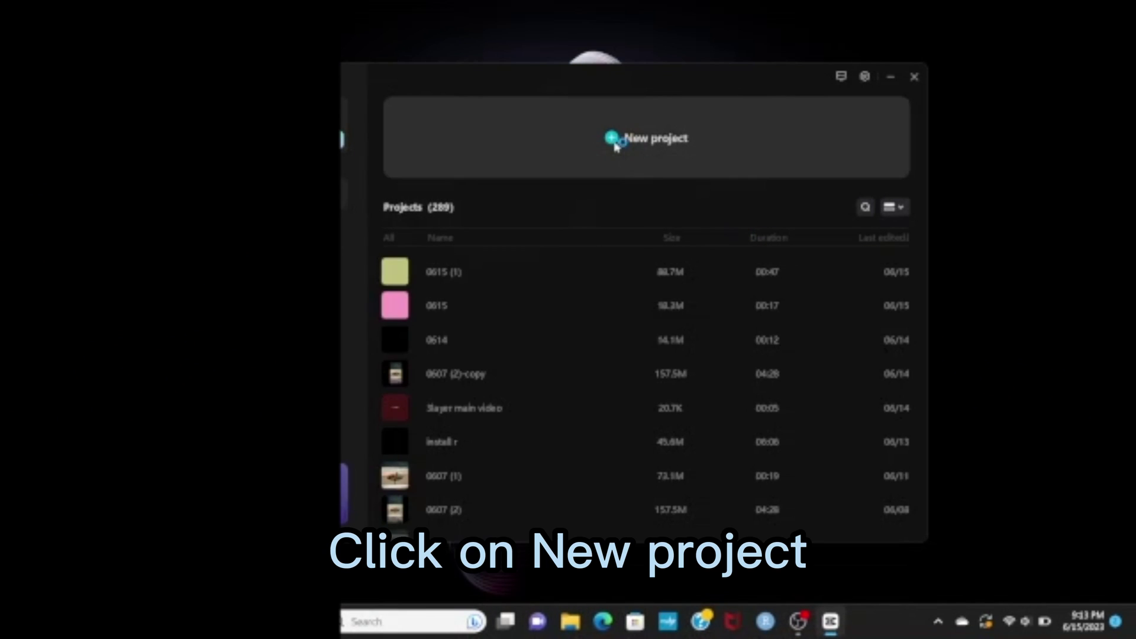
Start a new project, import the woman and tree clips, and add both to the timeline
left_click(615, 147)
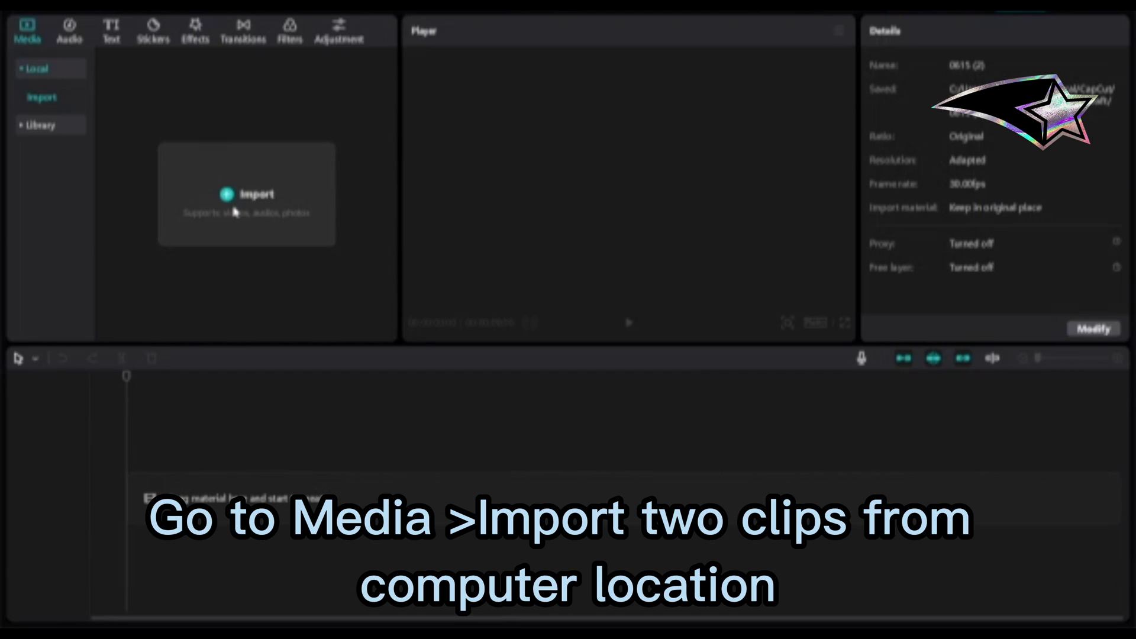
left_click(230, 197)
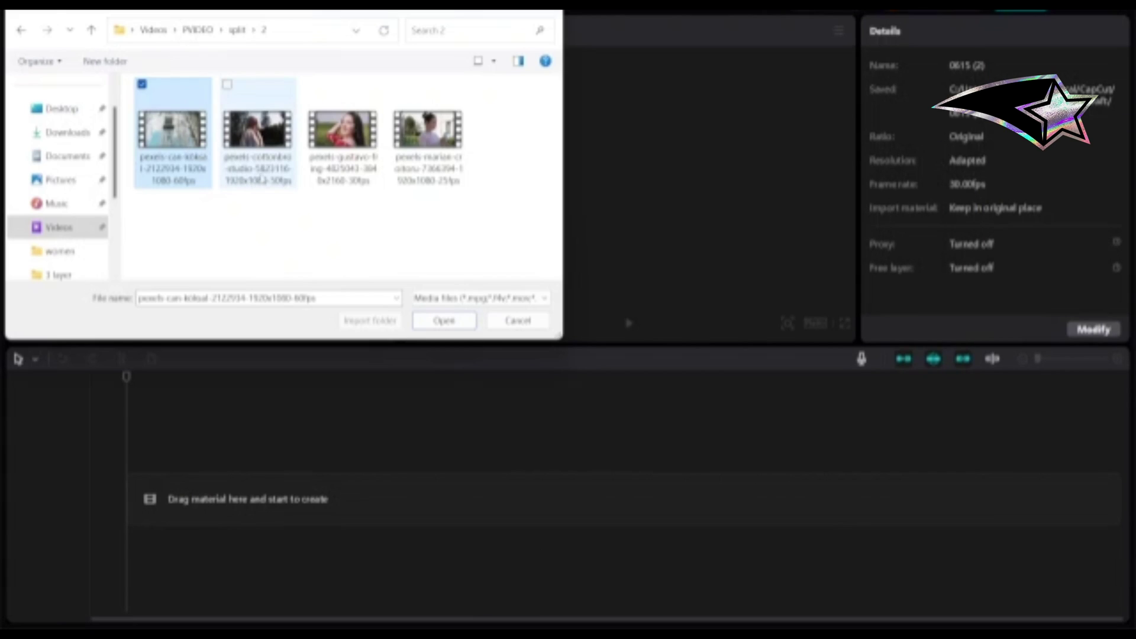
left_click(259, 178)
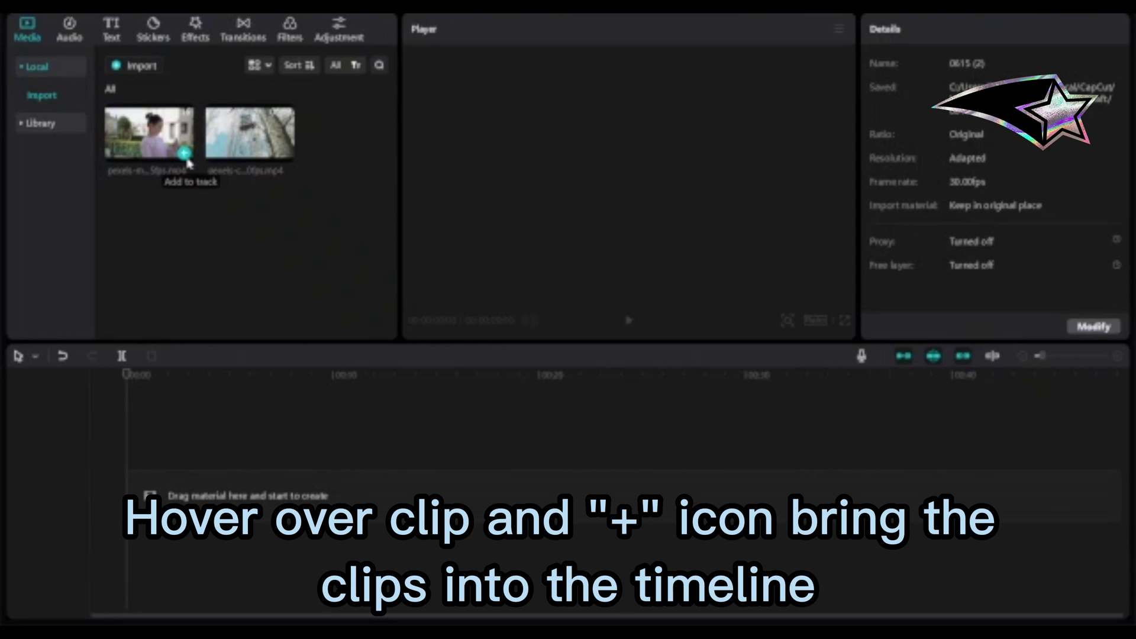
left_click(185, 153)
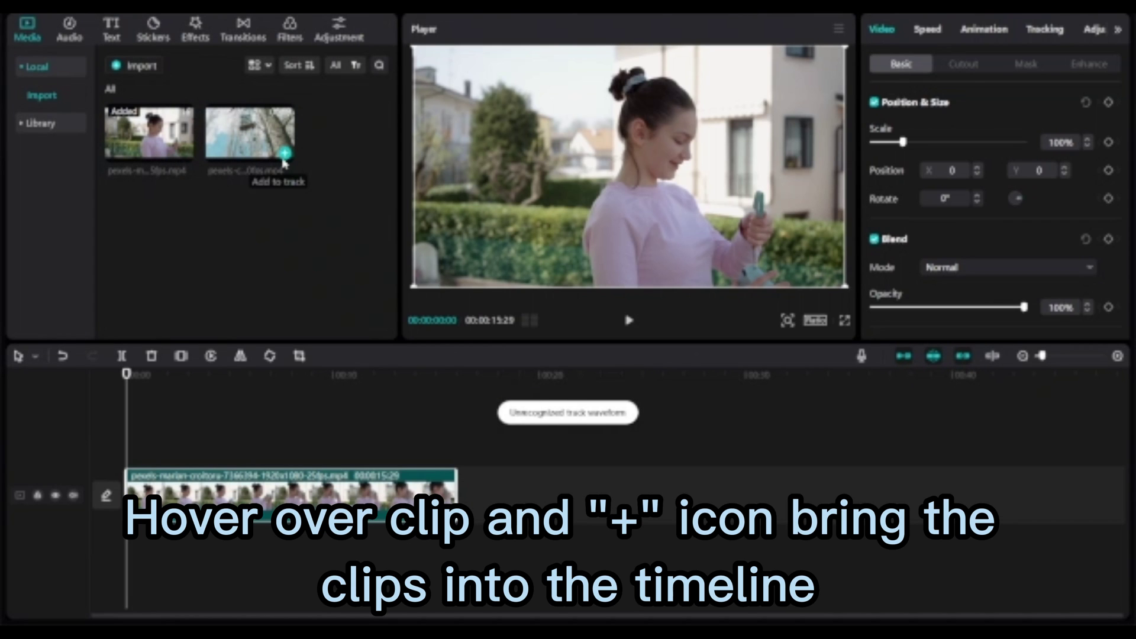
left_click(286, 154)
Move the woman clip to an upper track and trim the tree clip to 00:00:15:29
left_click_drag(629, 508, 244, 459)
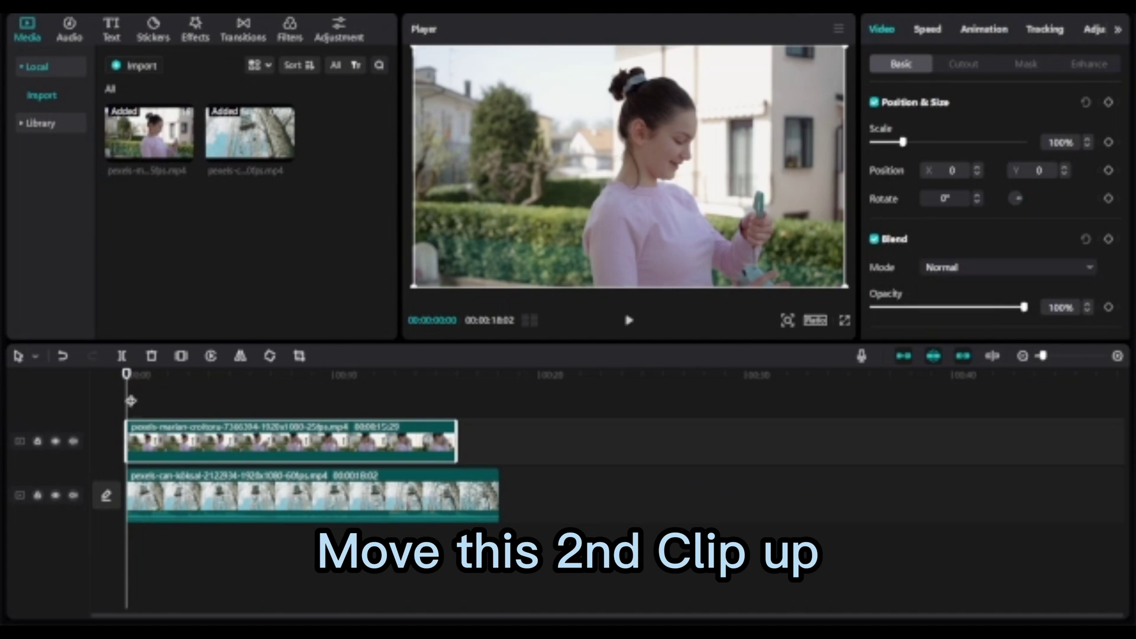
left_click_drag(131, 401, 462, 441)
left_click(489, 491)
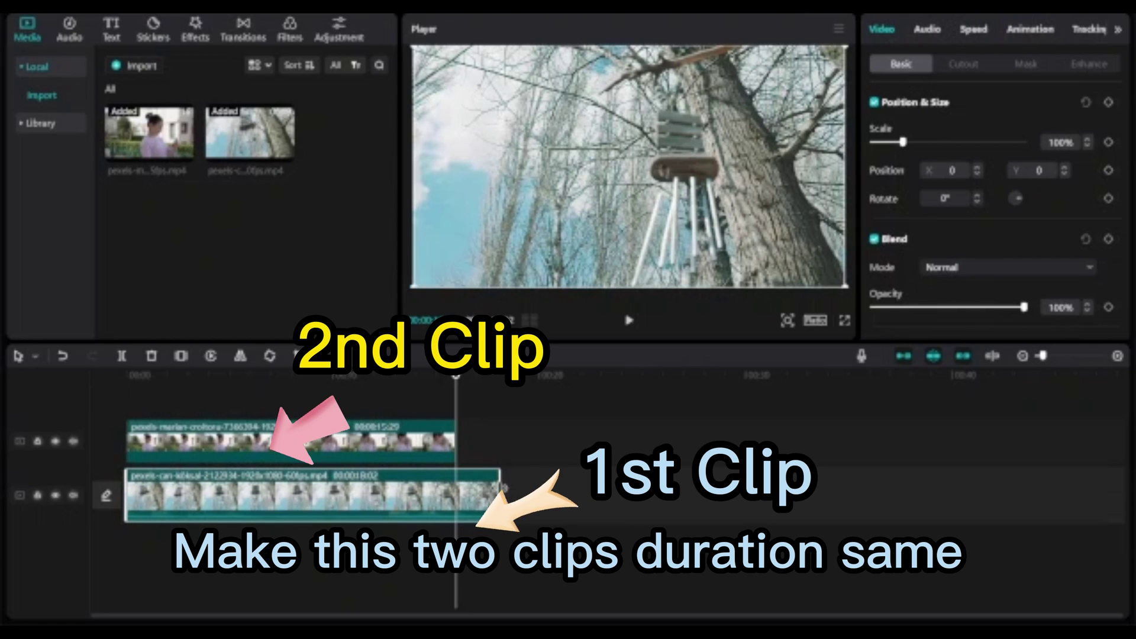
left_click_drag(504, 488, 459, 488)
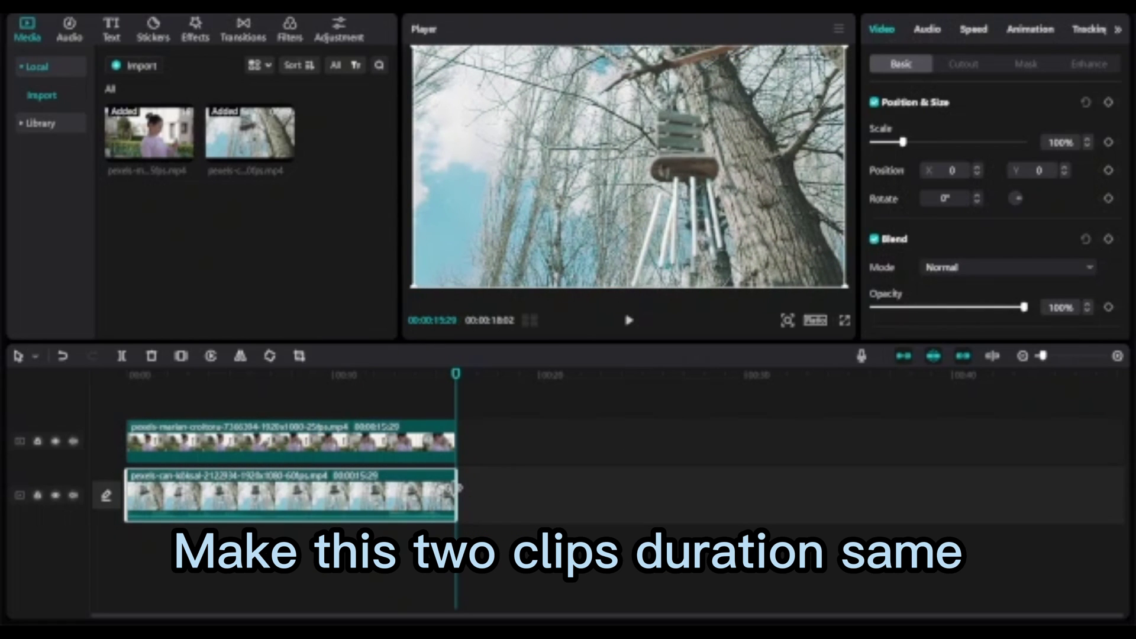
key("Home")
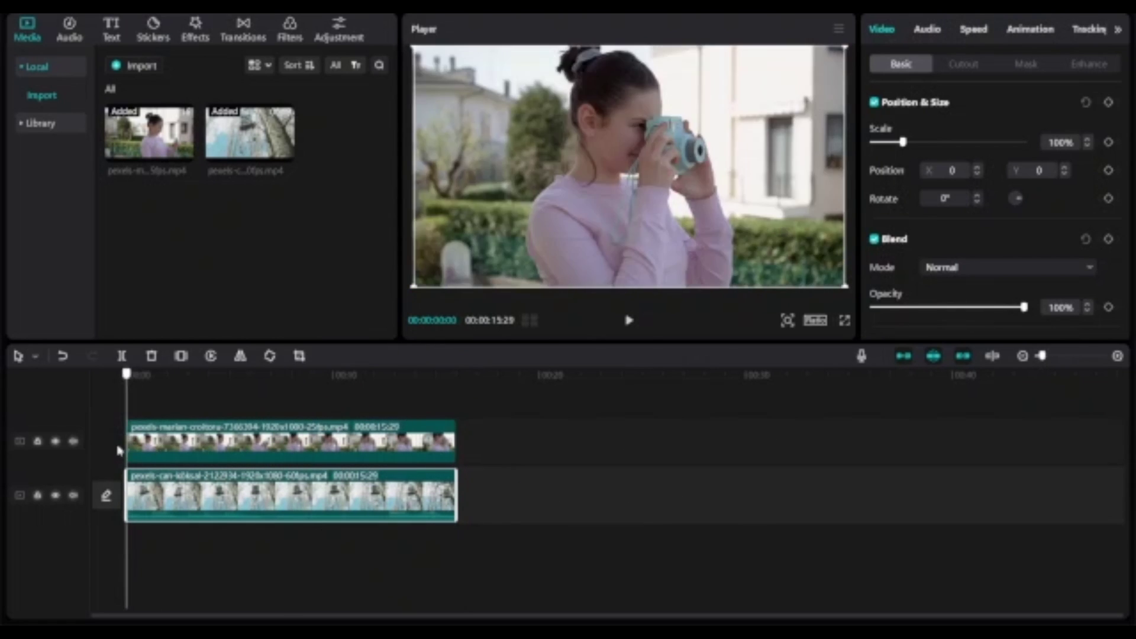
Lower the woman clip's opacity to 67% so the tree clip shows through
left_click(194, 448)
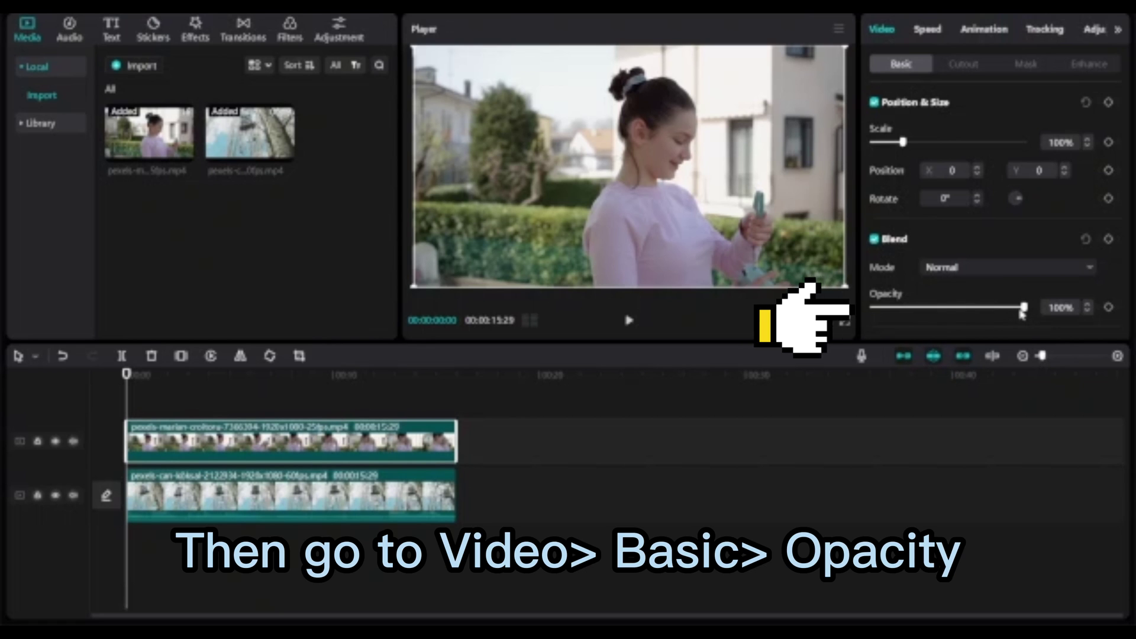
left_click_drag(1025, 310, 975, 309)
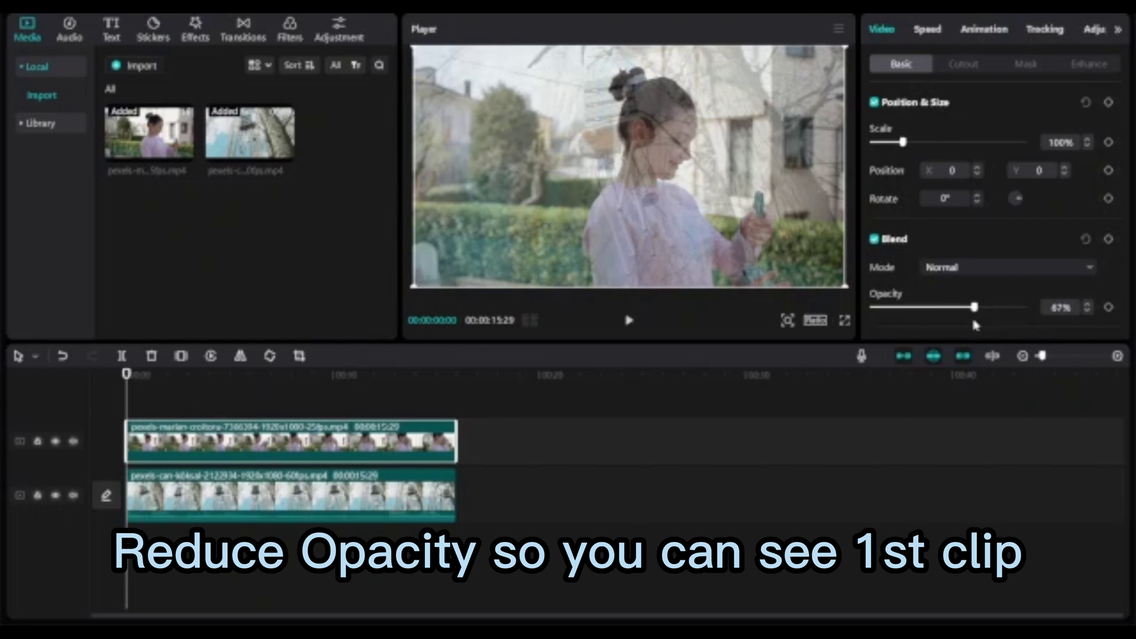
scroll(978, 313, "down", 5)
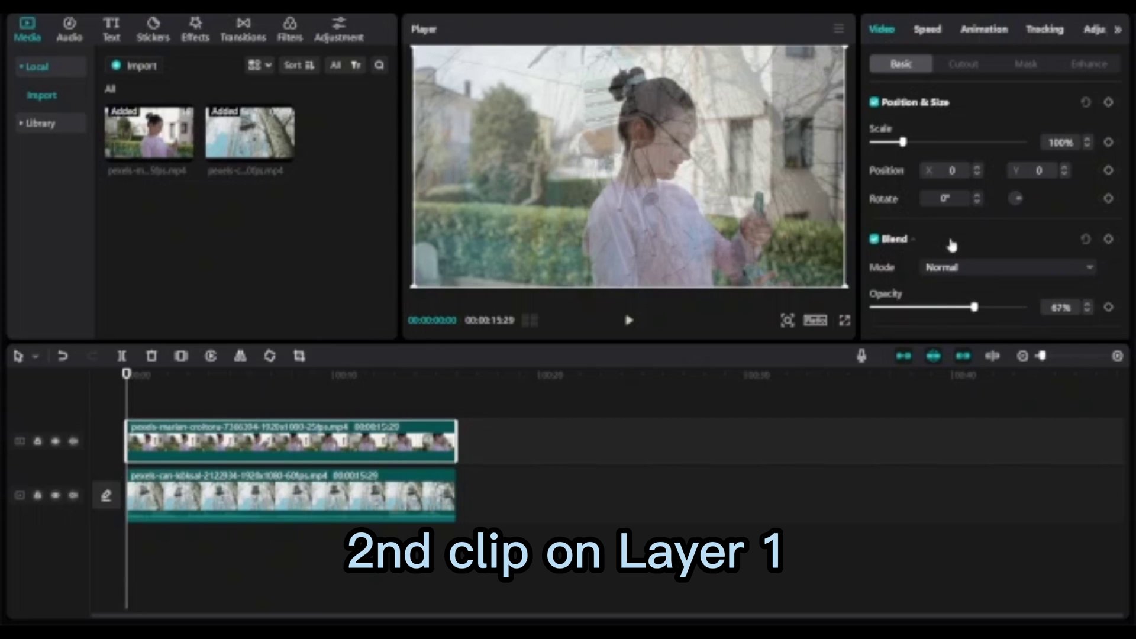
Shift the woman clip to Position X -1558, on the left of the frame
scroll(952, 246, "down", 5)
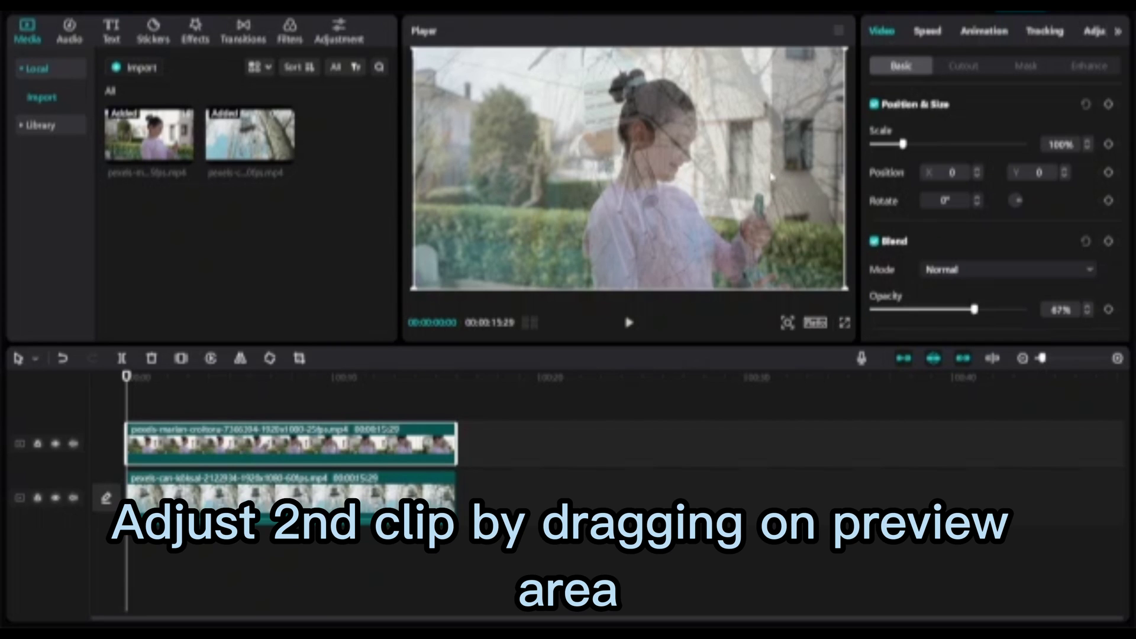
left_click_drag(757, 177, 601, 182)
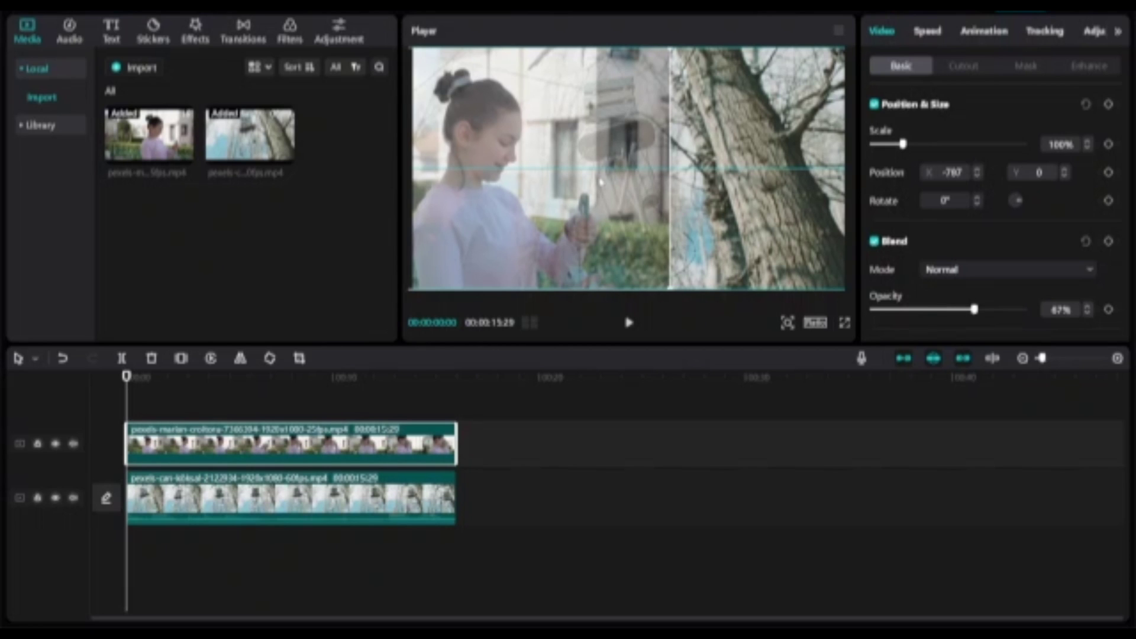
left_click_drag(601, 182, 601, 181)
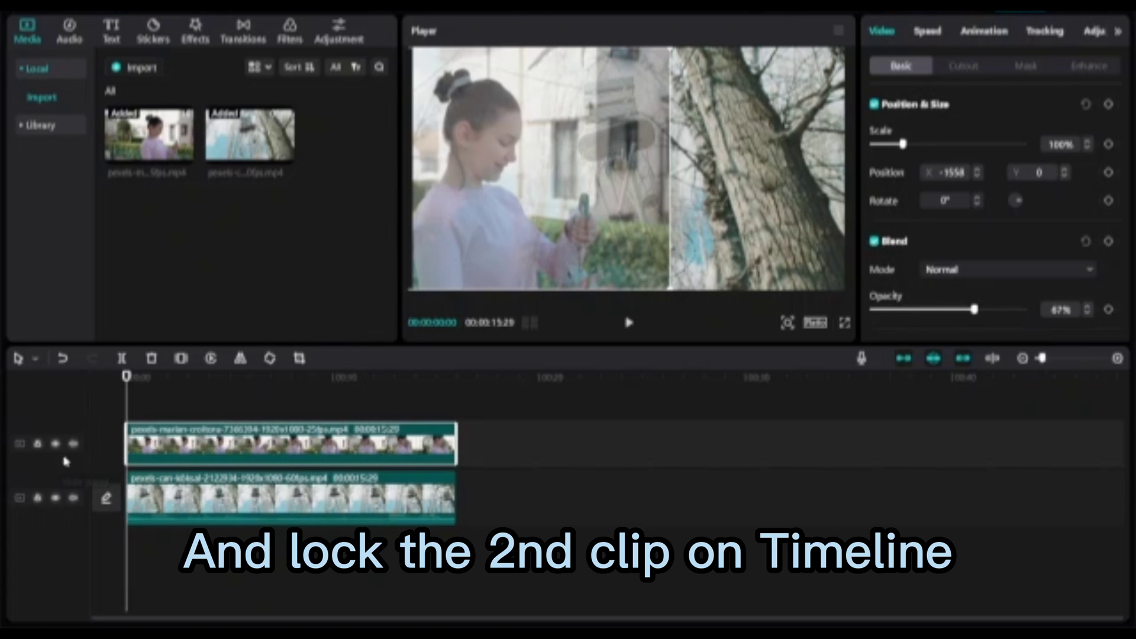
Lock the upper track, then move the tree clip right to Position X 920
left_click(38, 445)
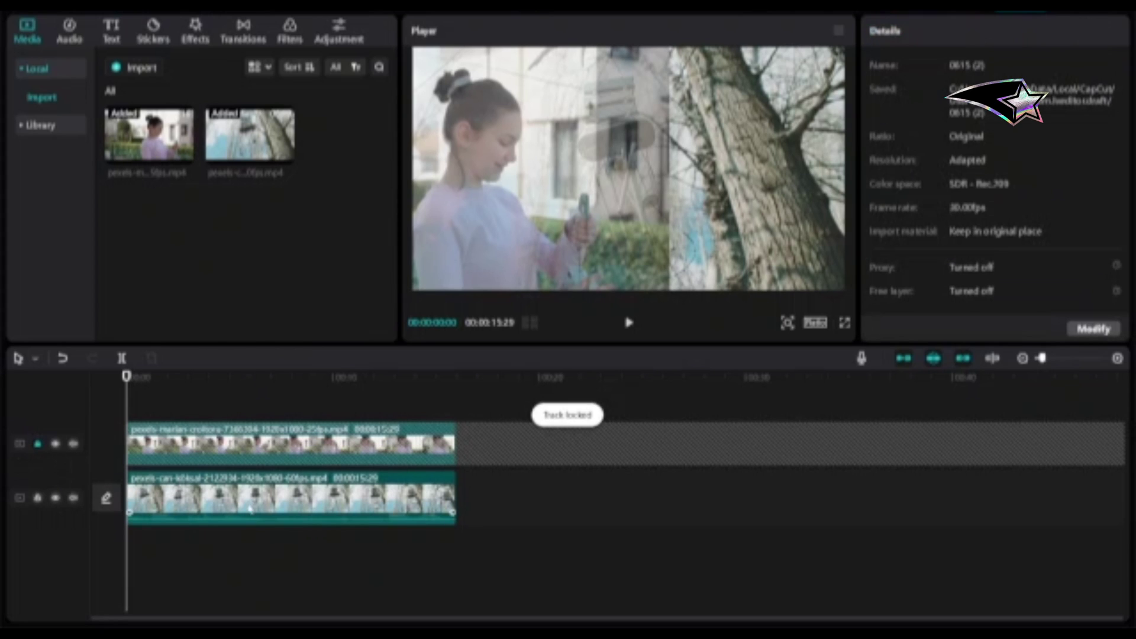
left_click(282, 504)
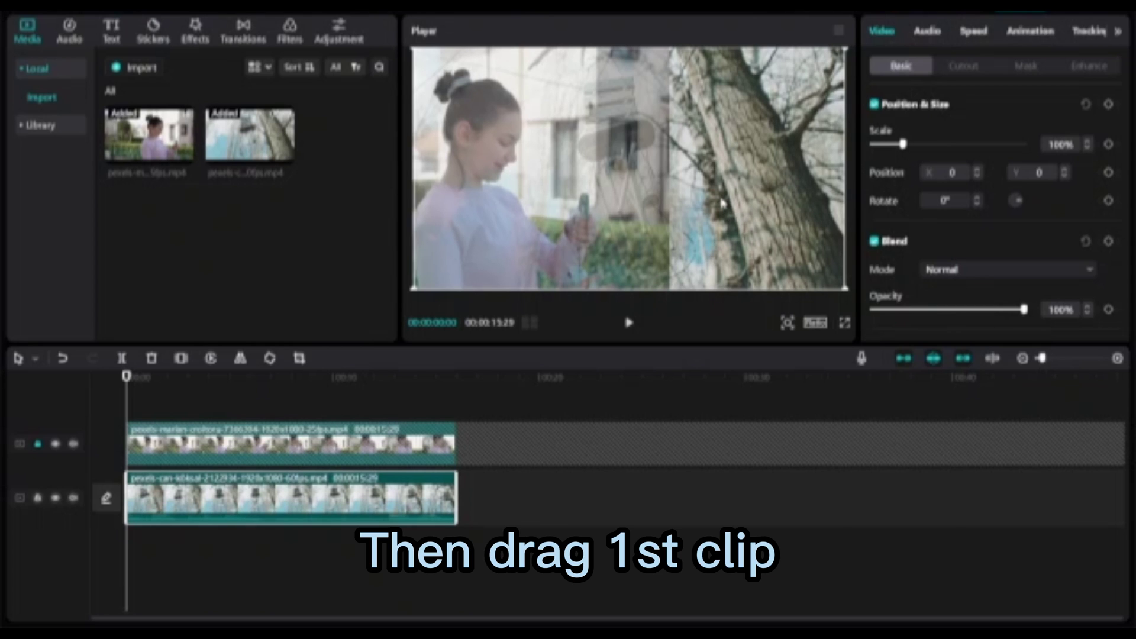
left_click_drag(712, 189, 816, 194)
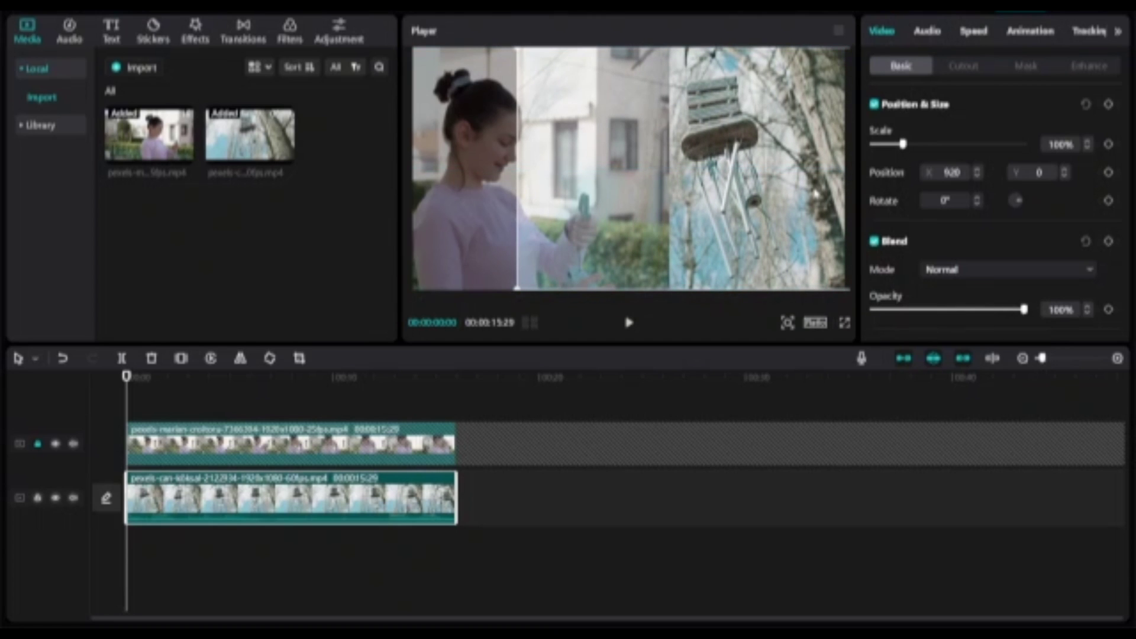
Unlock the upper track and give the woman clip a Split mask rotated -82° at X 748, Y -142
left_click(38, 444)
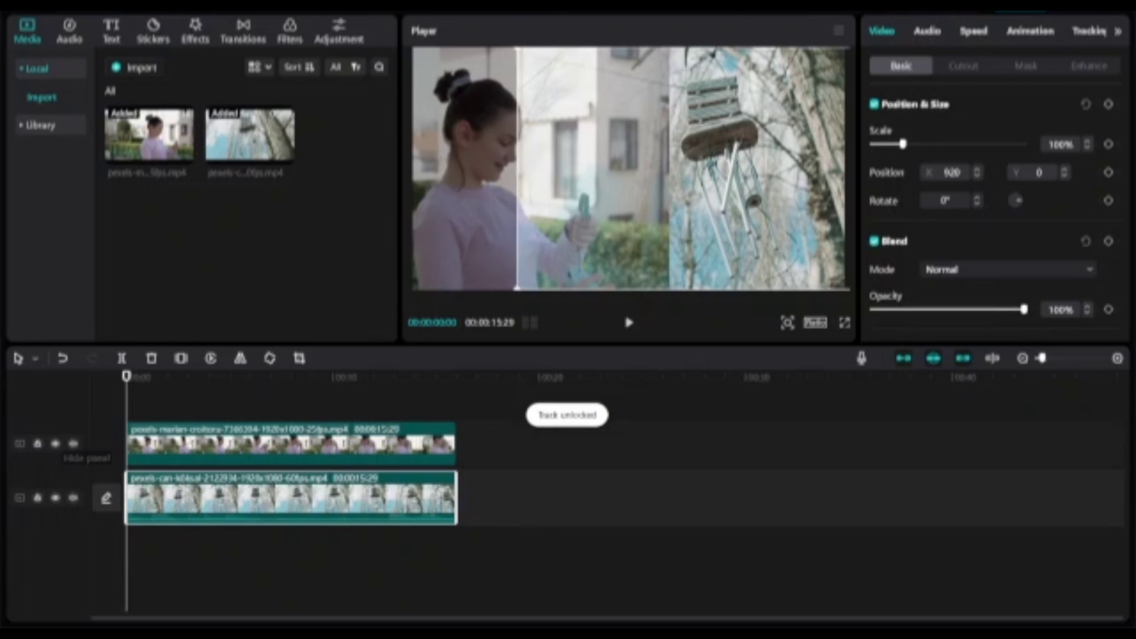
left_click(290, 444)
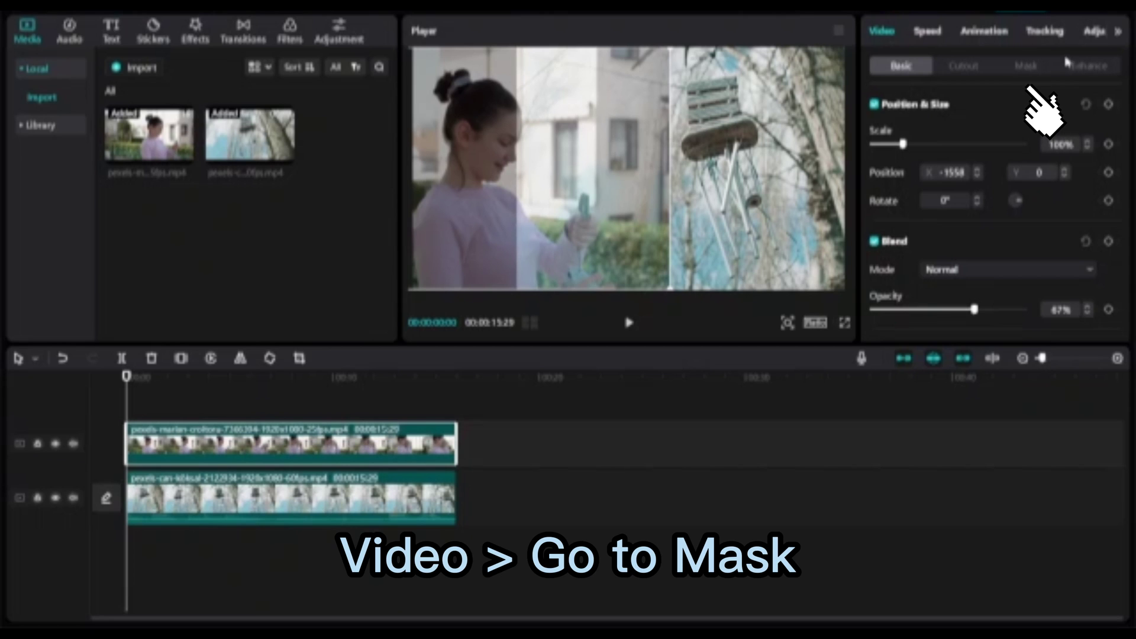
left_click(1040, 69)
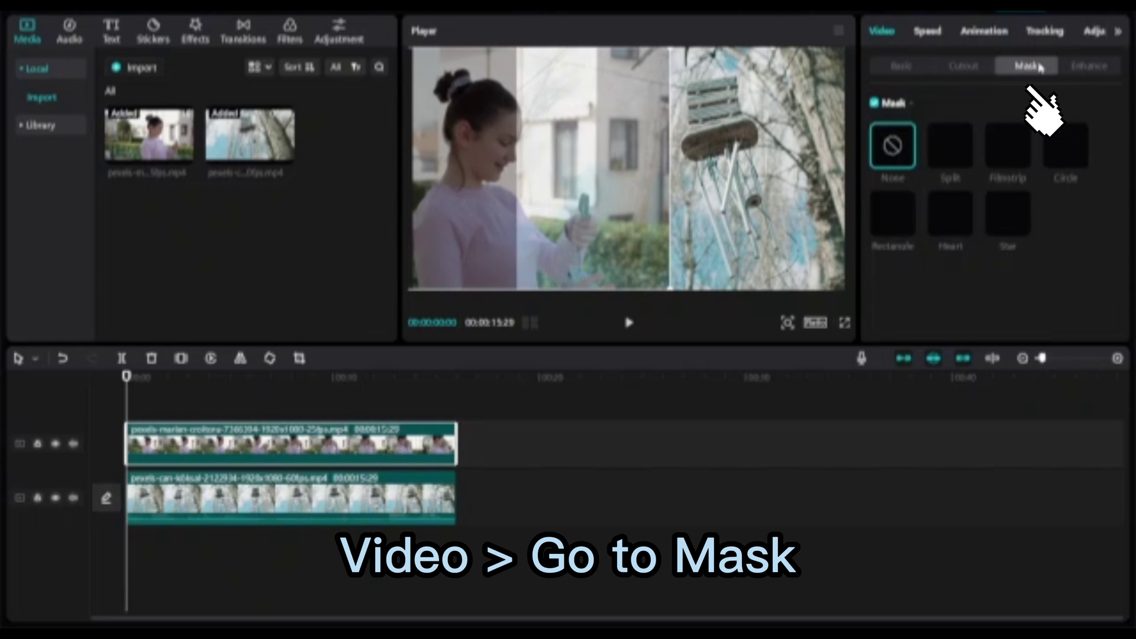
left_click(951, 146)
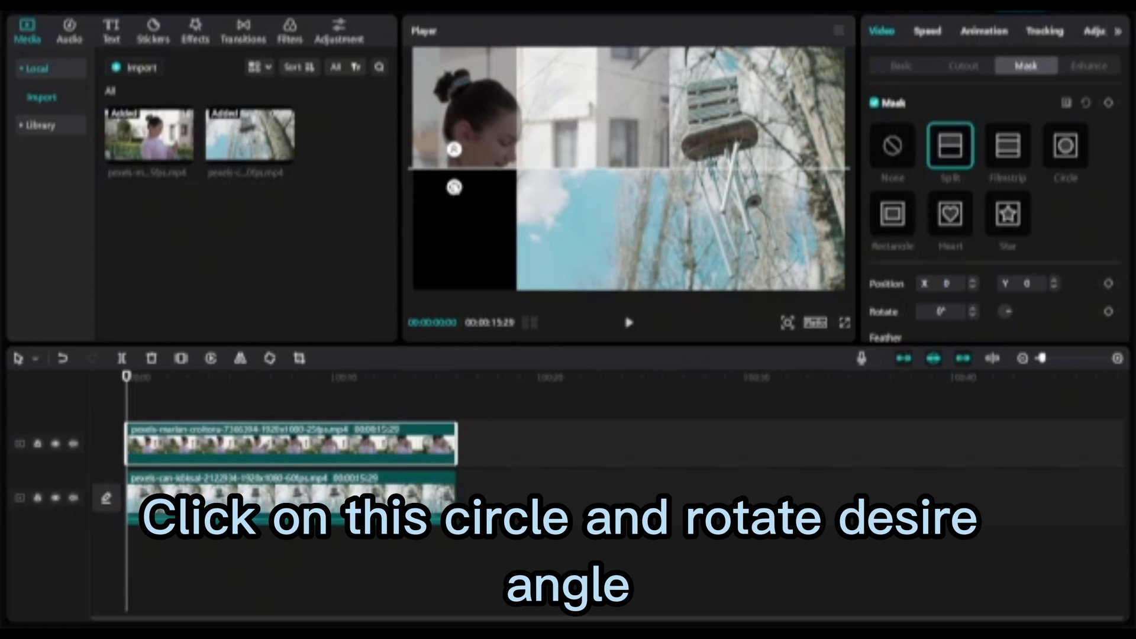
left_click_drag(454, 188, 621, 236)
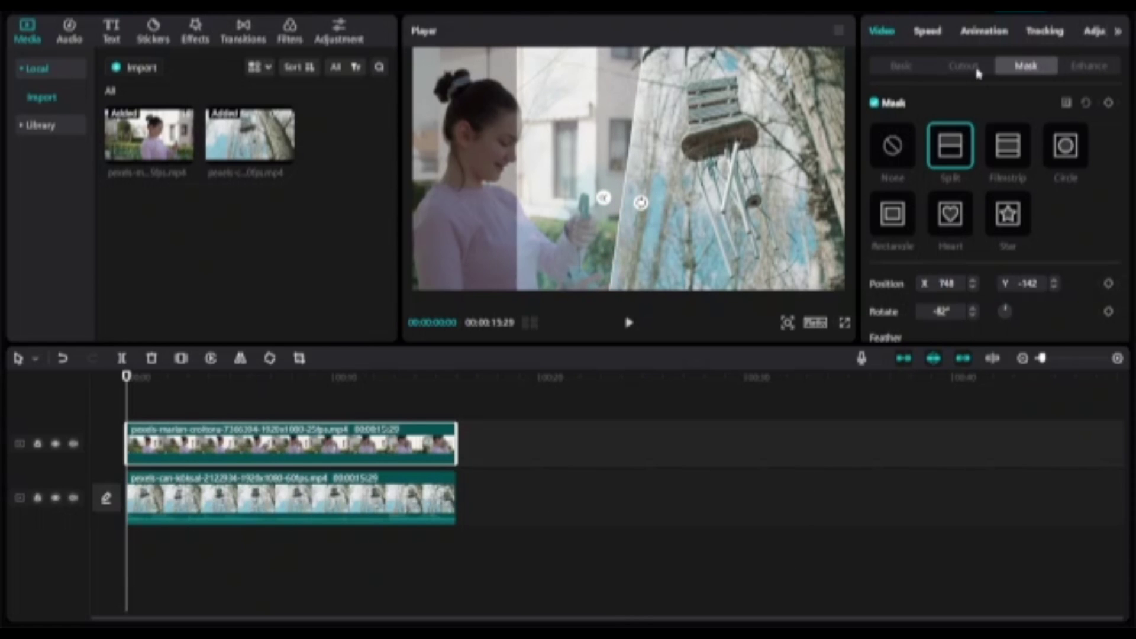
Restore the woman clip's opacity to 100% and play back the split-screen result
left_click(897, 67)
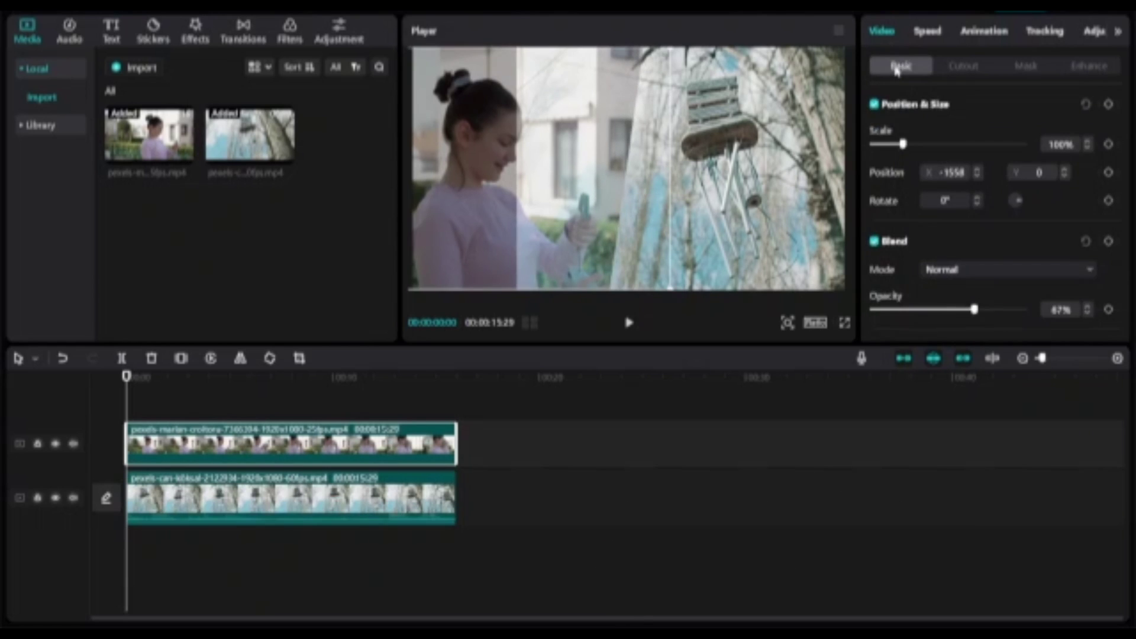
left_click_drag(975, 310, 1026, 310)
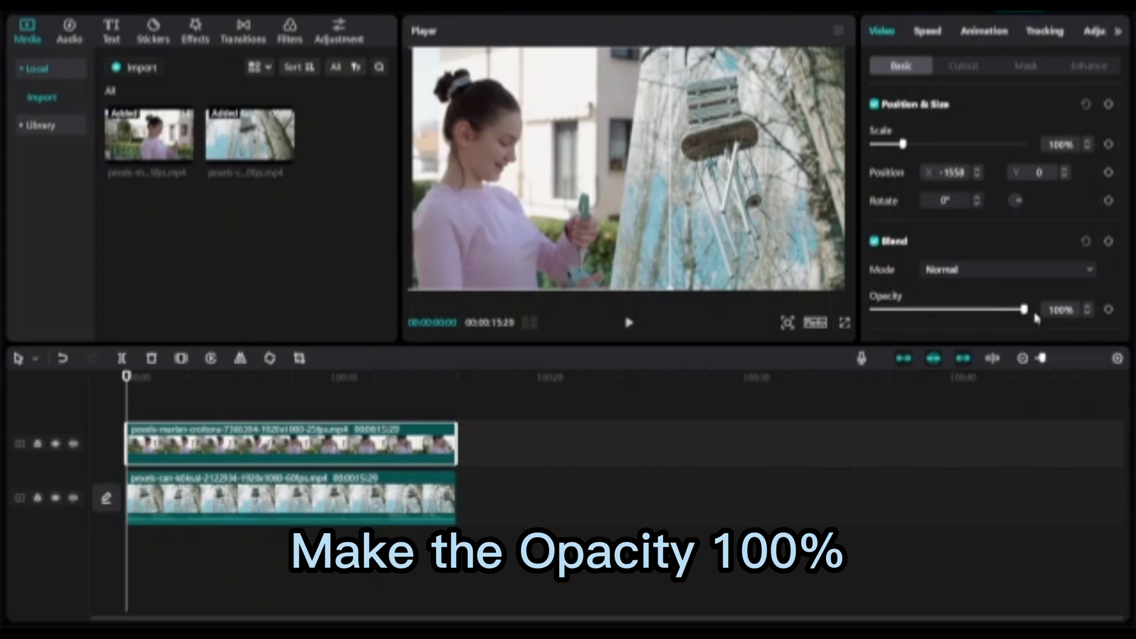
left_click(628, 325)
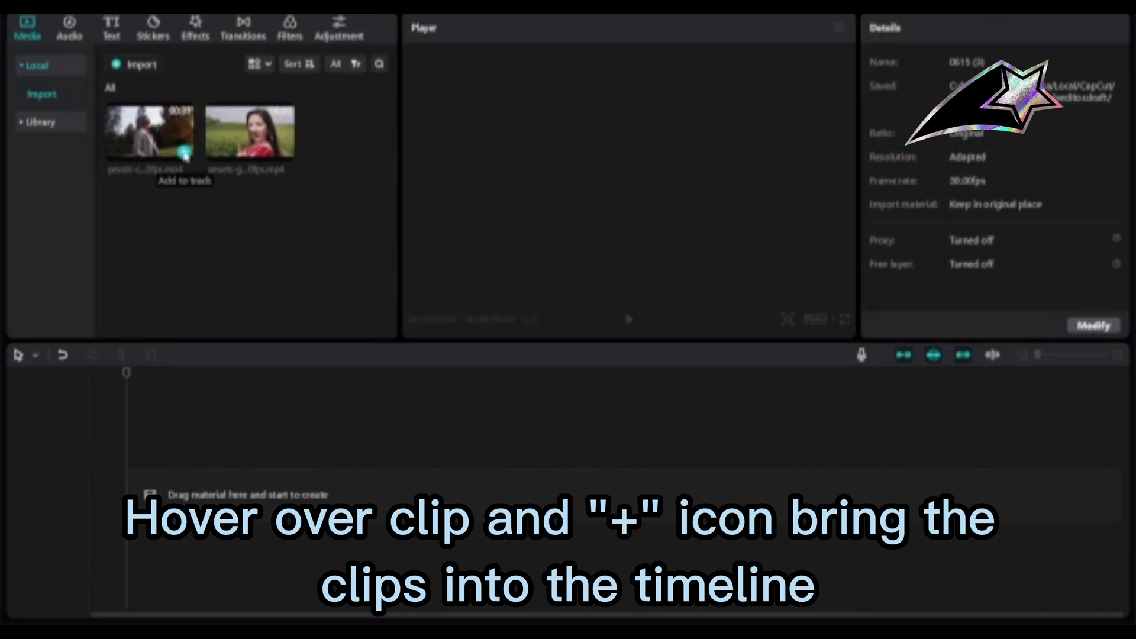
Add the field and autumn-park clips, placing the autumn-park clip on a track above
left_click(285, 155)
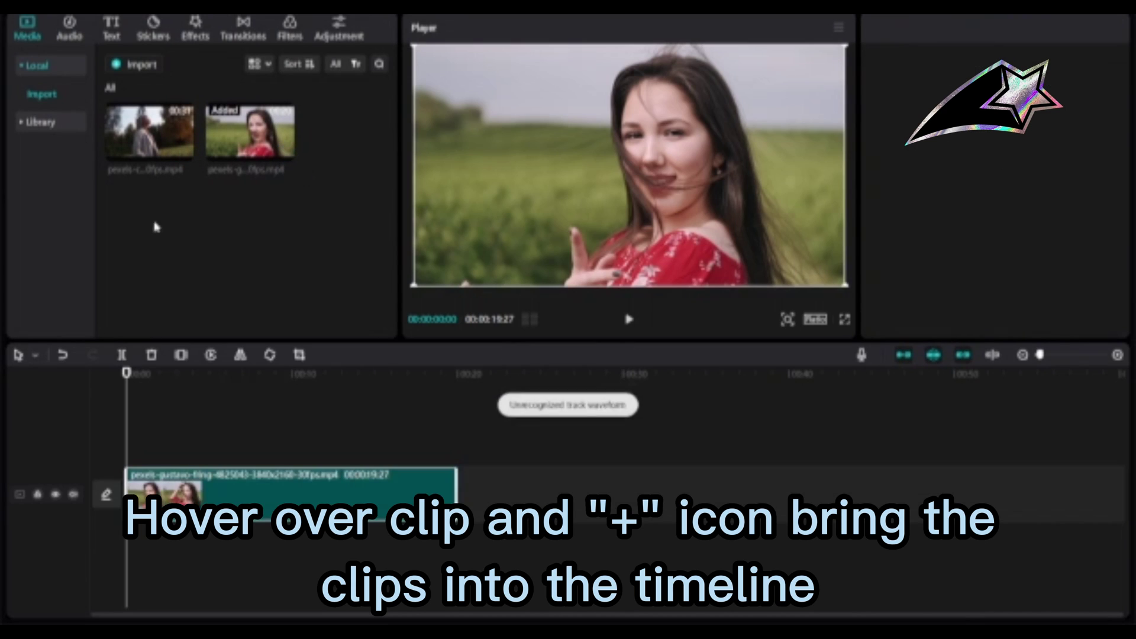
left_click(184, 152)
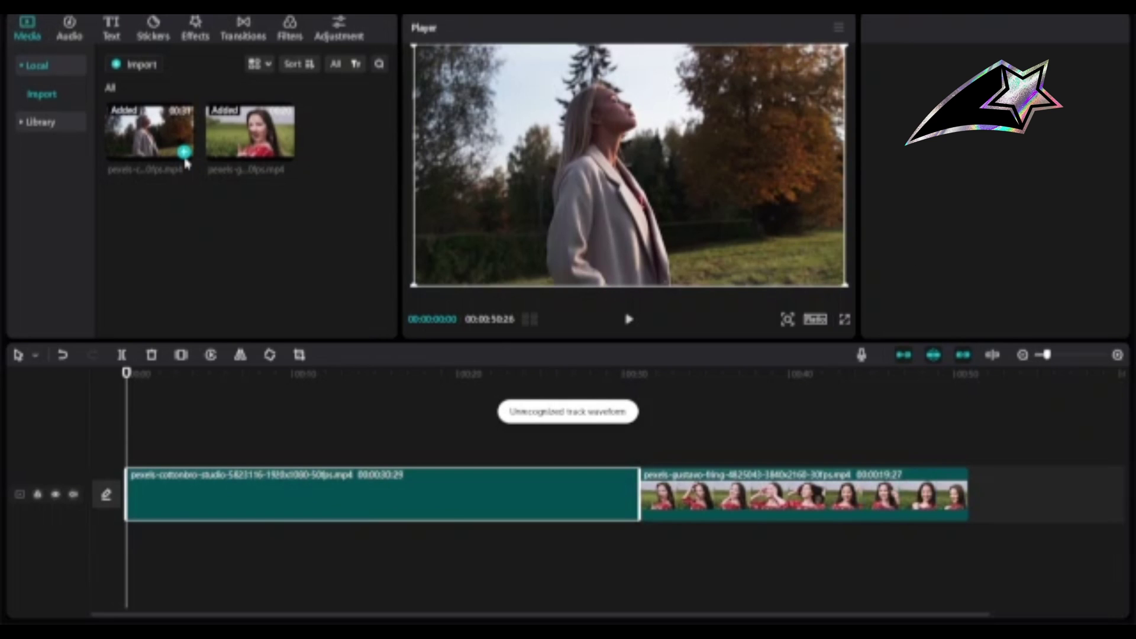
mouse_move(402, 500)
left_mouse_down()
mouse_move(474, 451)
mouse_move(402, 444)
left_mouse_up()
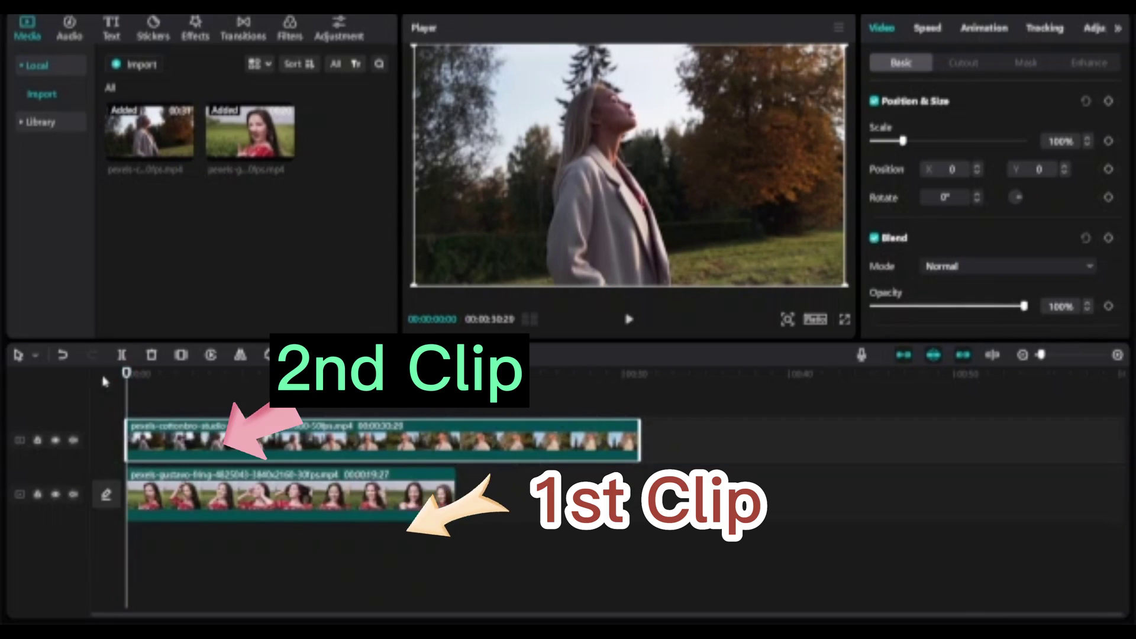
Cut off the start of the autumn-park clip and move the remainder to time zero
left_click_drag(130, 396, 178, 416)
key("ctrl+minus")
left_click(122, 358)
key("Delete")
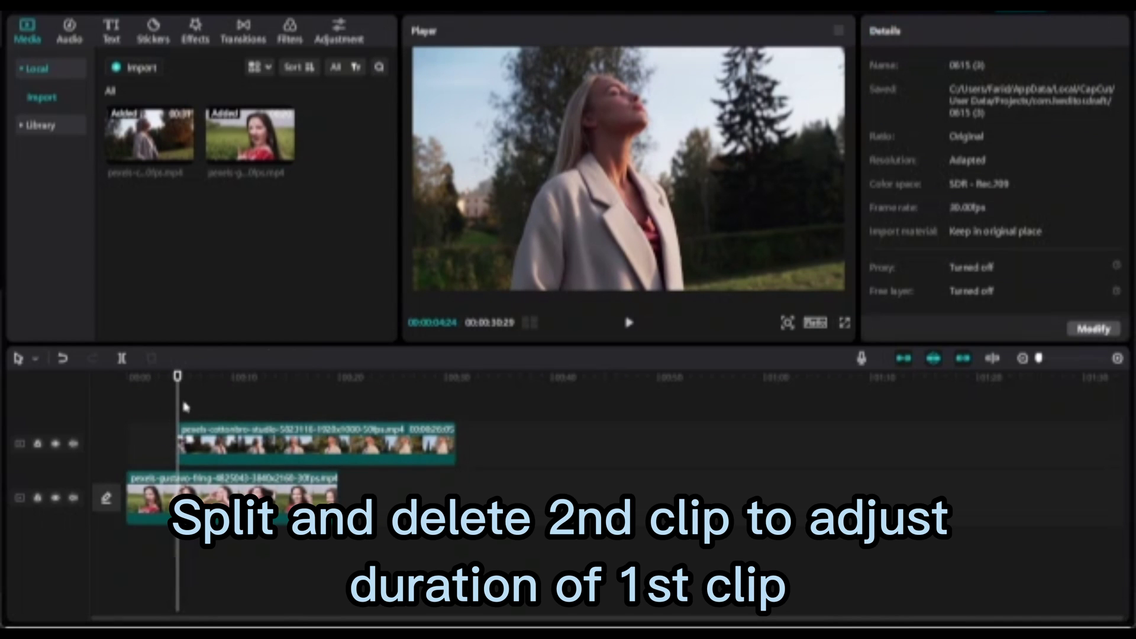
key("Home")
left_click_drag(215, 449, 164, 450)
Trim the autumn-park clip to end with the field clip at 00:00:19:27
left_click(307, 435)
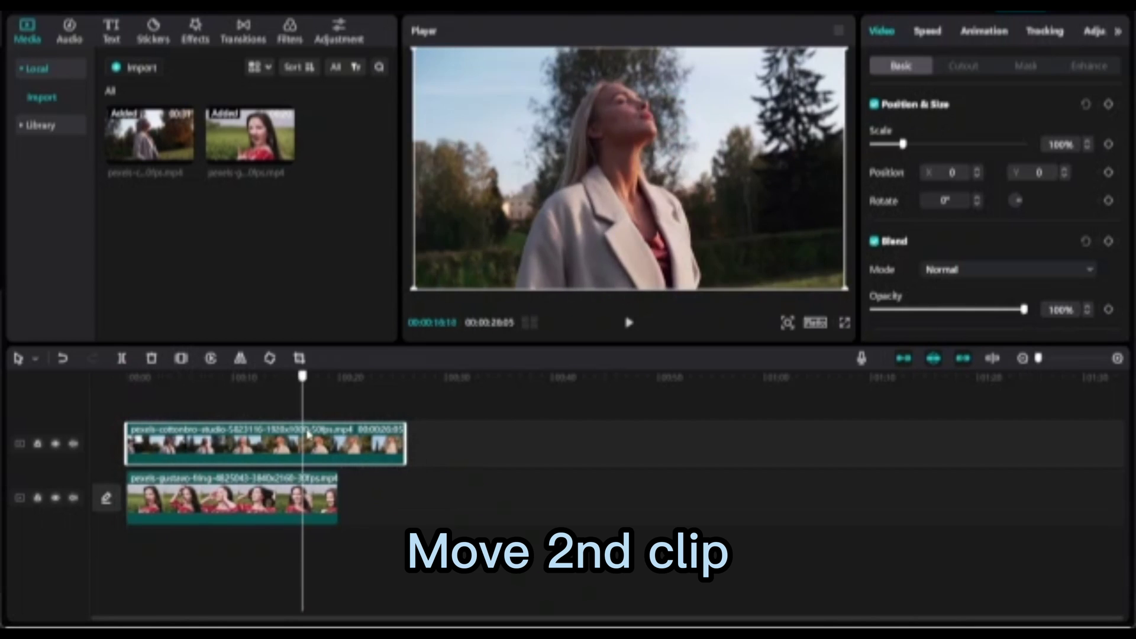
left_click(338, 438)
left_click_drag(405, 444, 339, 444)
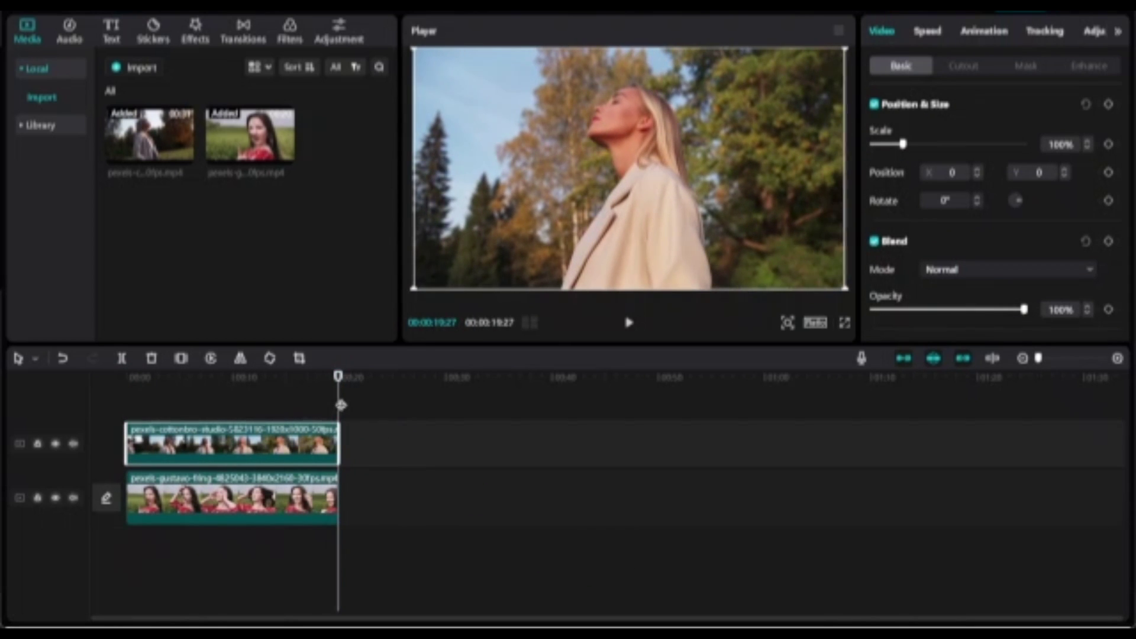
left_click_drag(340, 405, 246, 405)
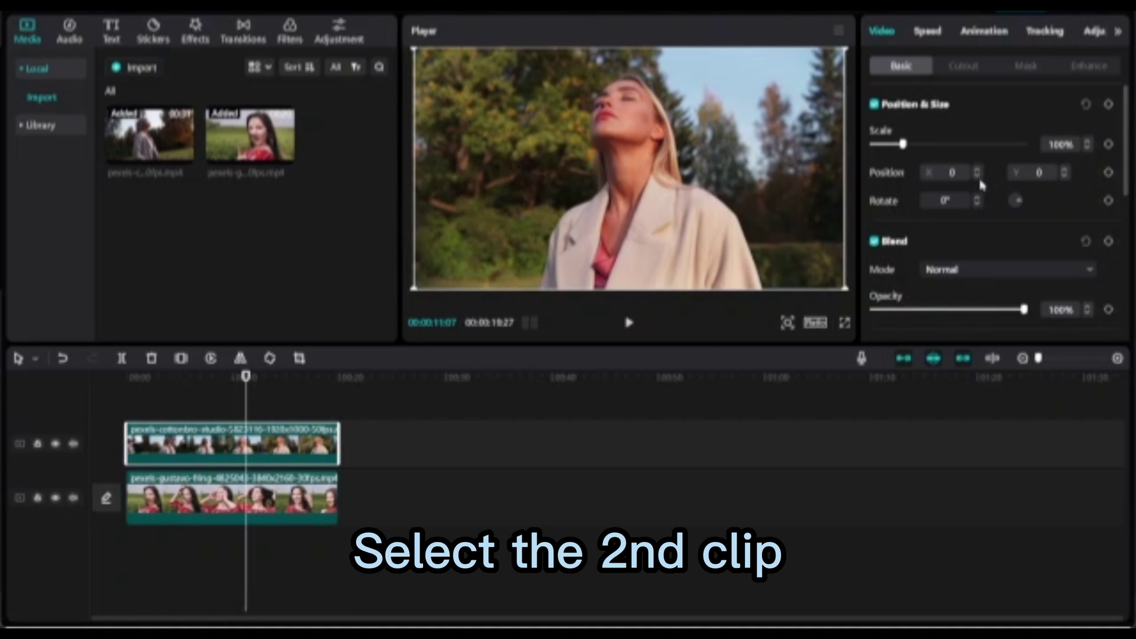
Set the autumn-park clip to 56% opacity and move it left to Position X -1145
left_click_drag(1025, 309, 962, 325)
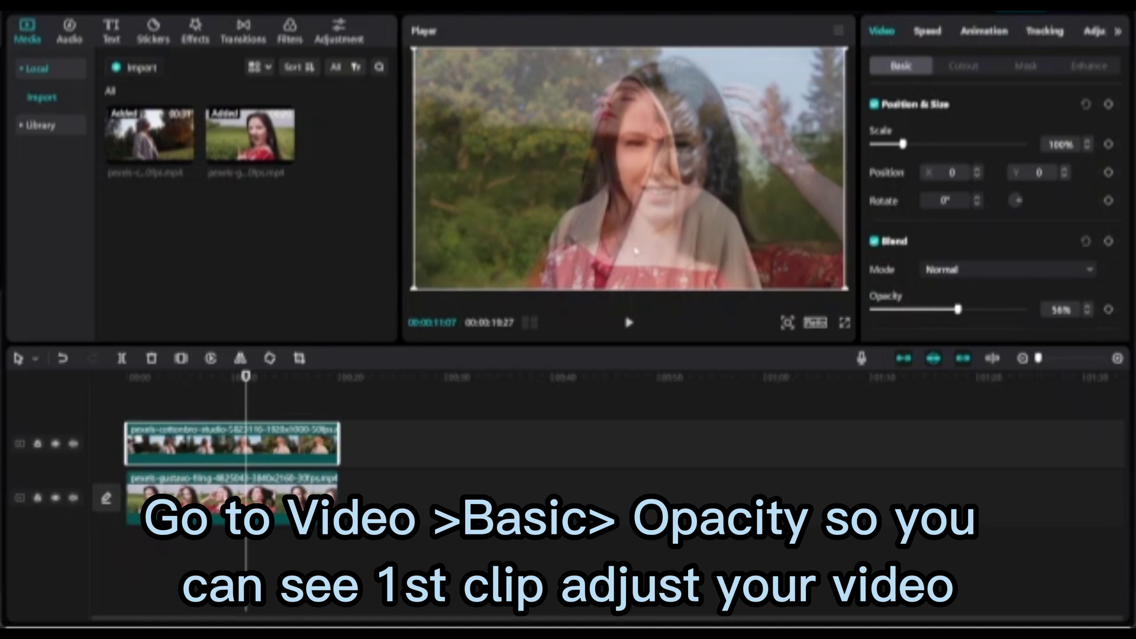
left_click_drag(737, 232, 615, 231)
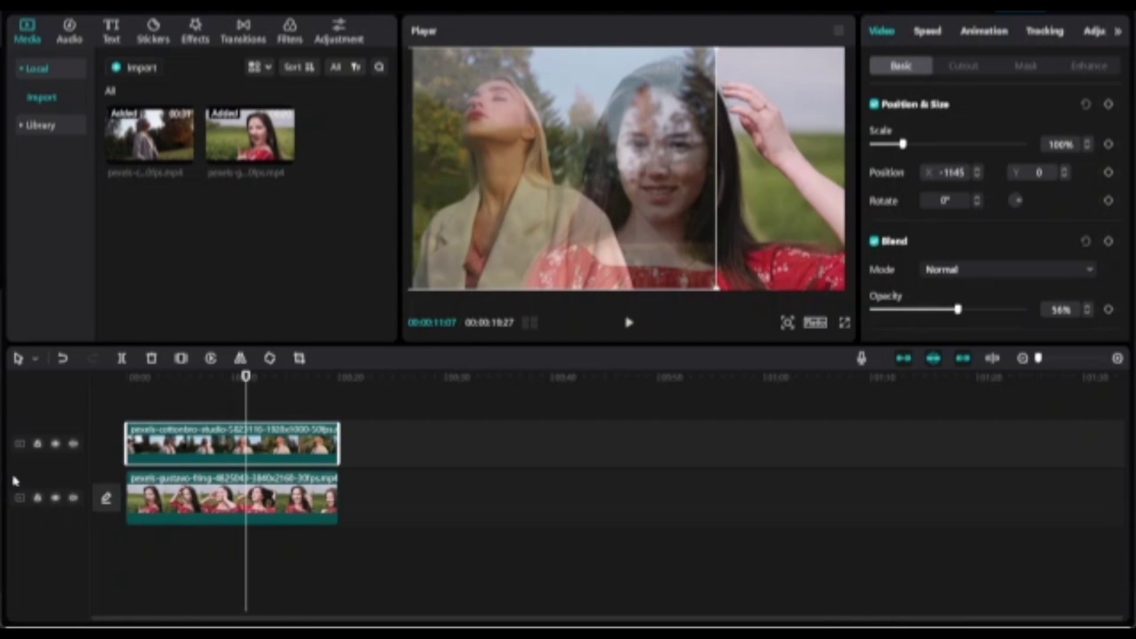
Lock the top track and shift the field clip right to Position X 751
left_click(38, 445)
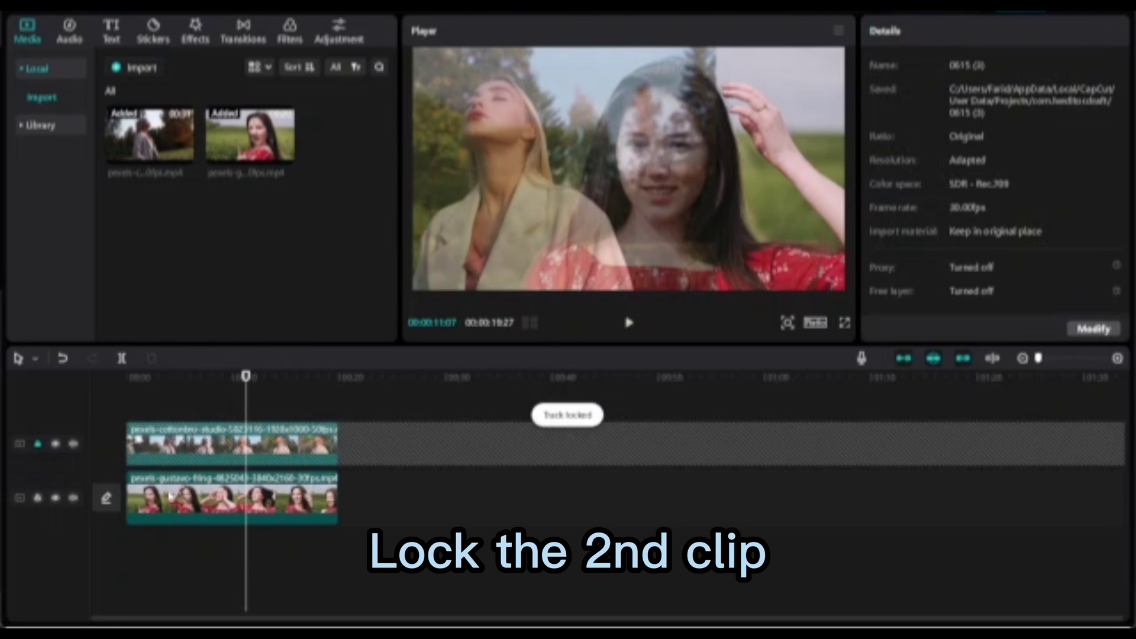
left_click(234, 498)
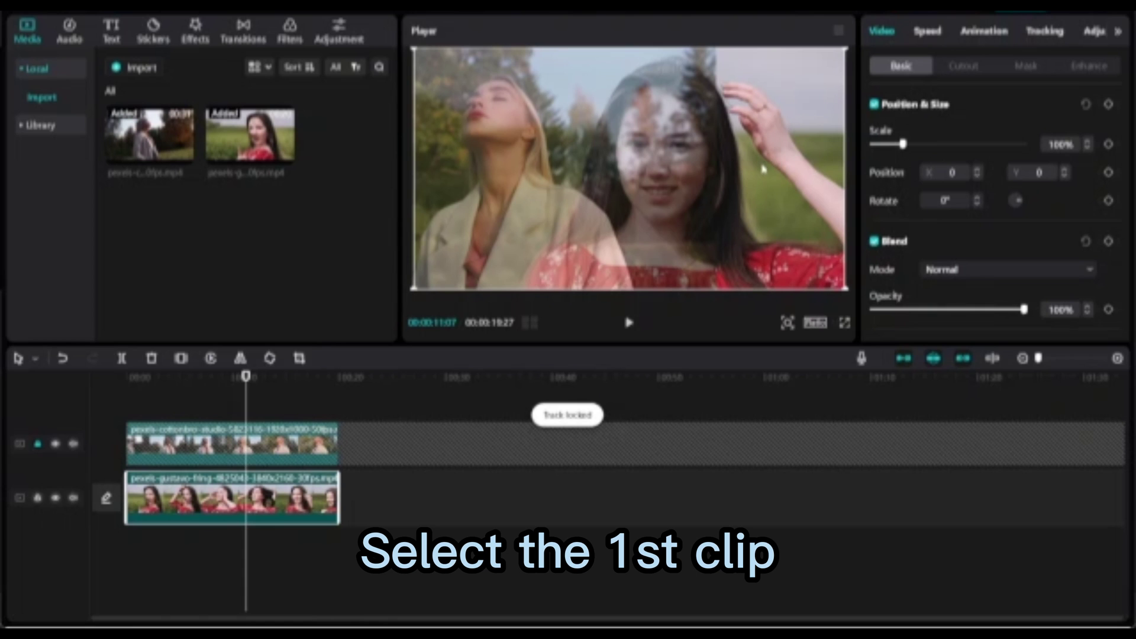
left_click_drag(769, 171, 822, 172)
left_click_drag(247, 421, 127, 456)
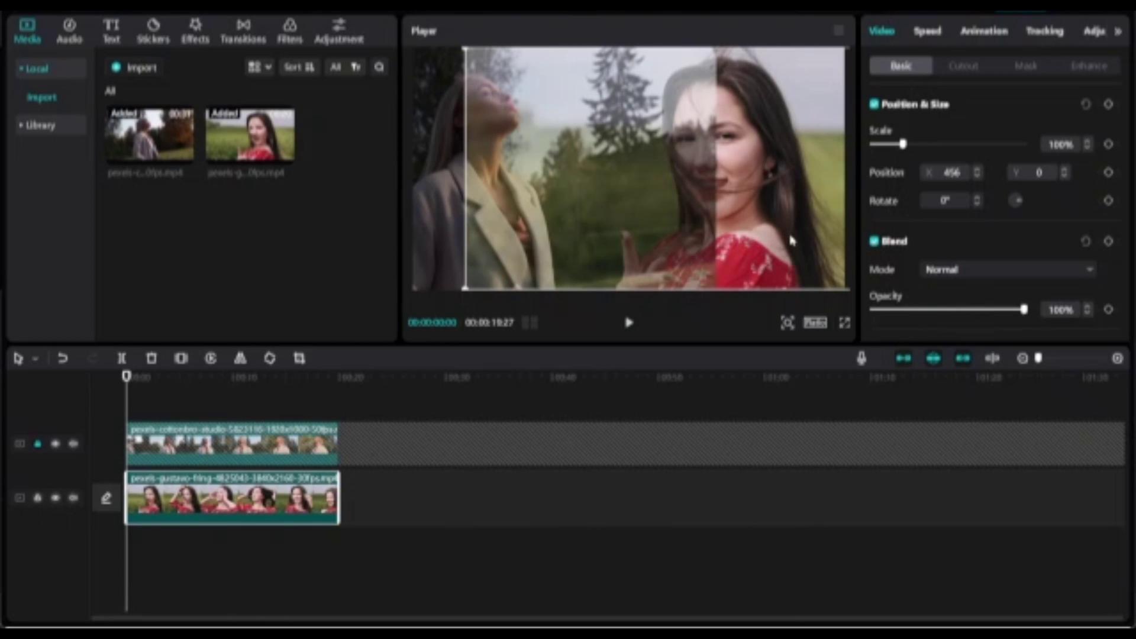
left_click_drag(798, 228, 766, 227)
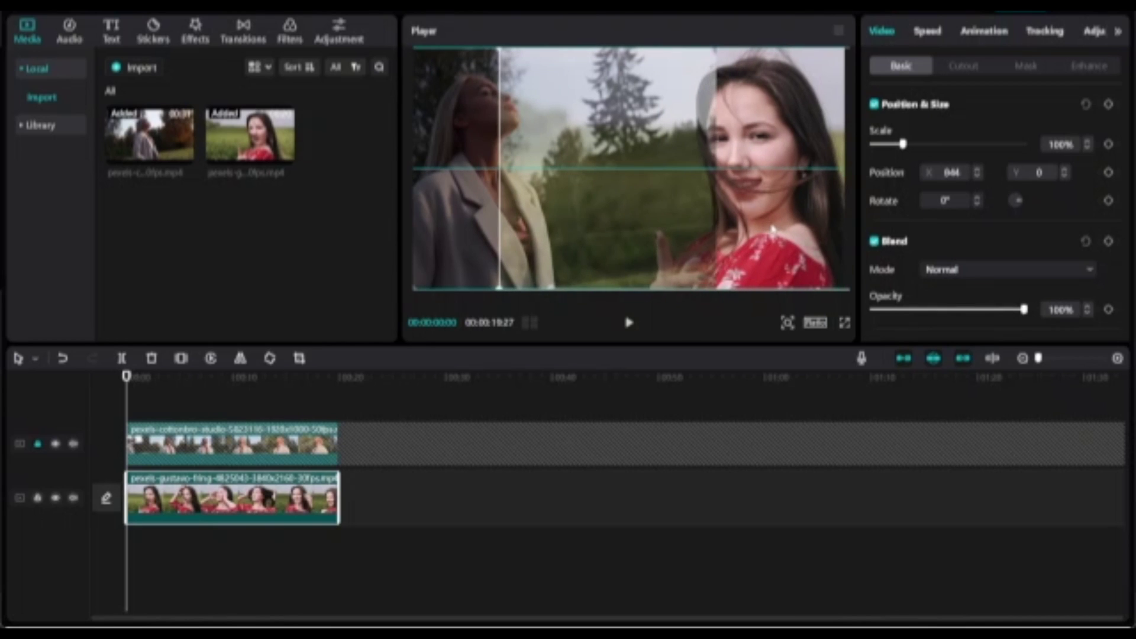
Unlock the top track and add a vertical Split mask to the autumn-park clip at -90°, X 458, Y -45
left_click(37, 444)
left_click(192, 456)
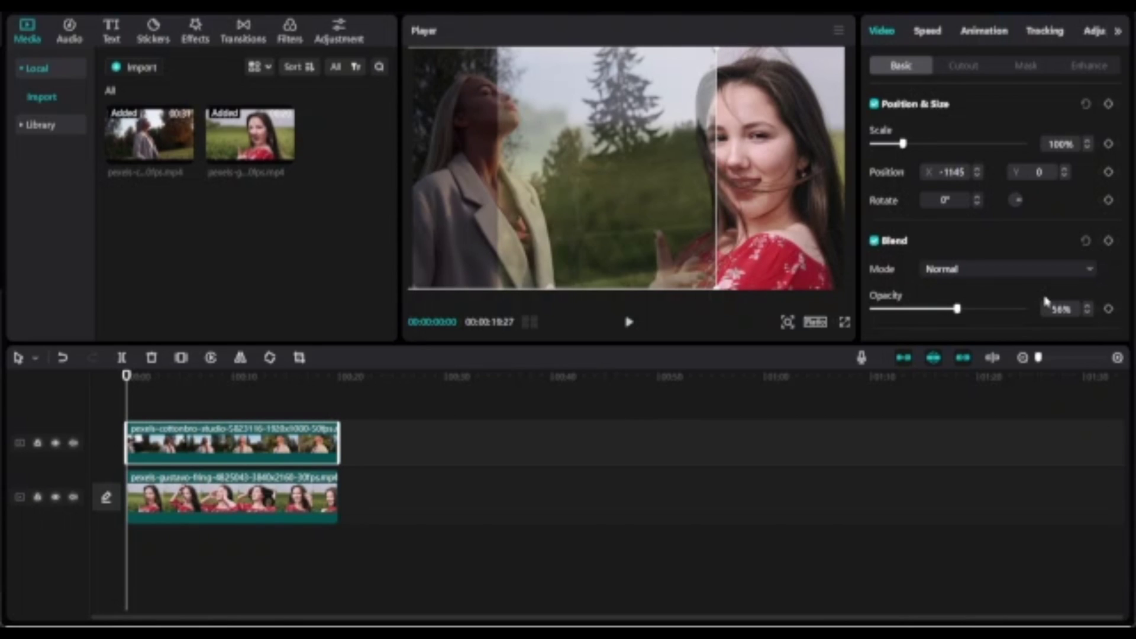
left_click(1033, 70)
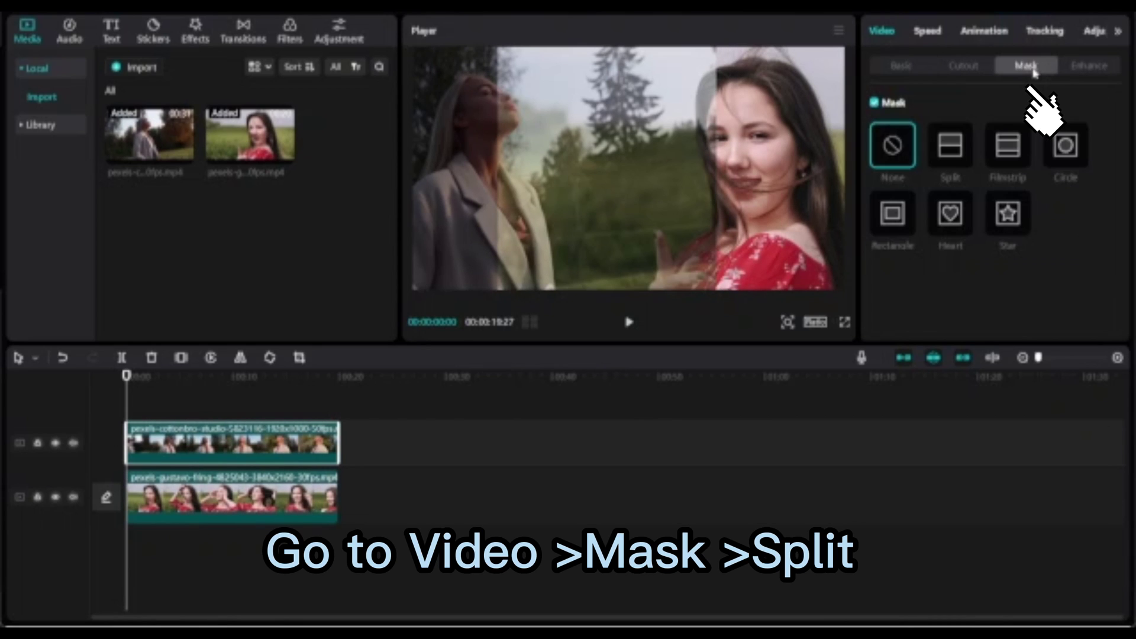
left_click(958, 153)
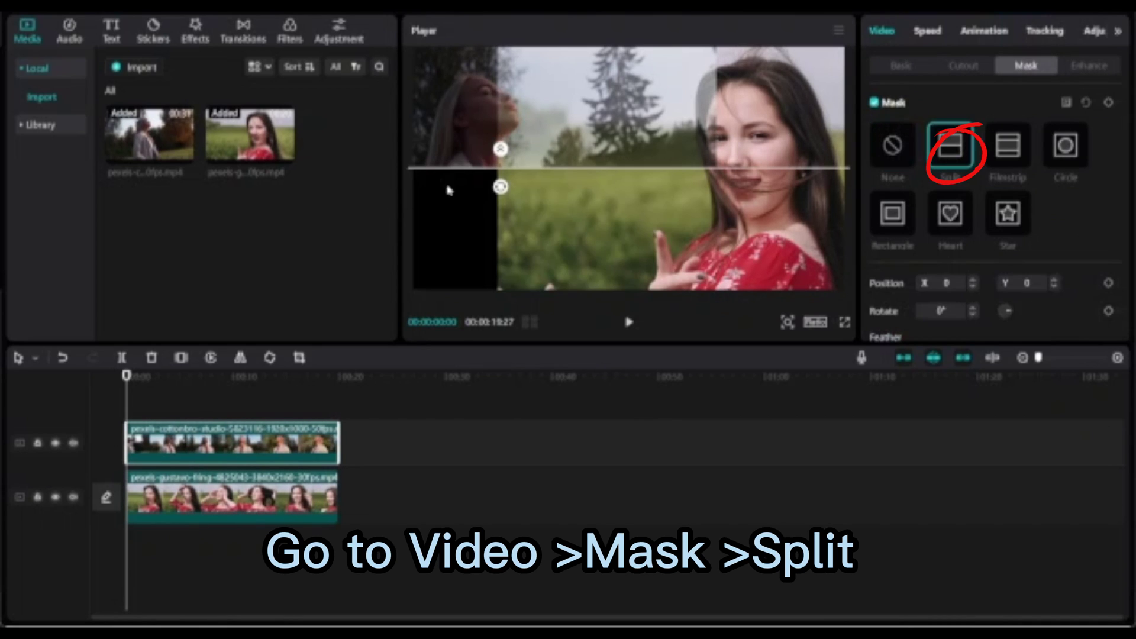
left_click_drag(500, 188, 596, 196)
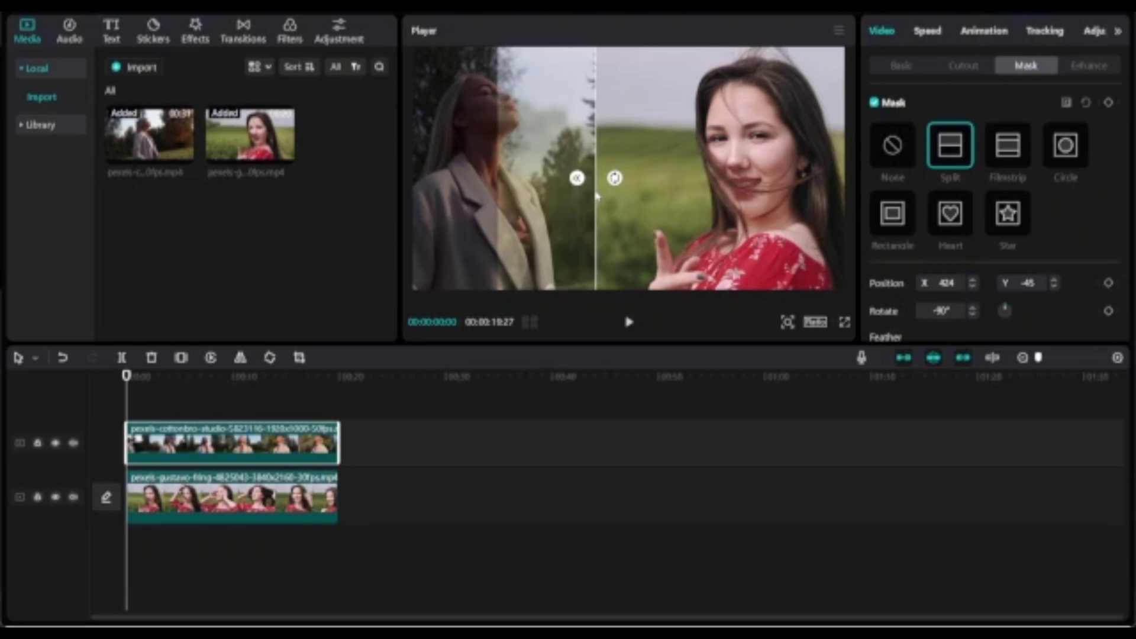
left_click_drag(596, 197, 604, 204)
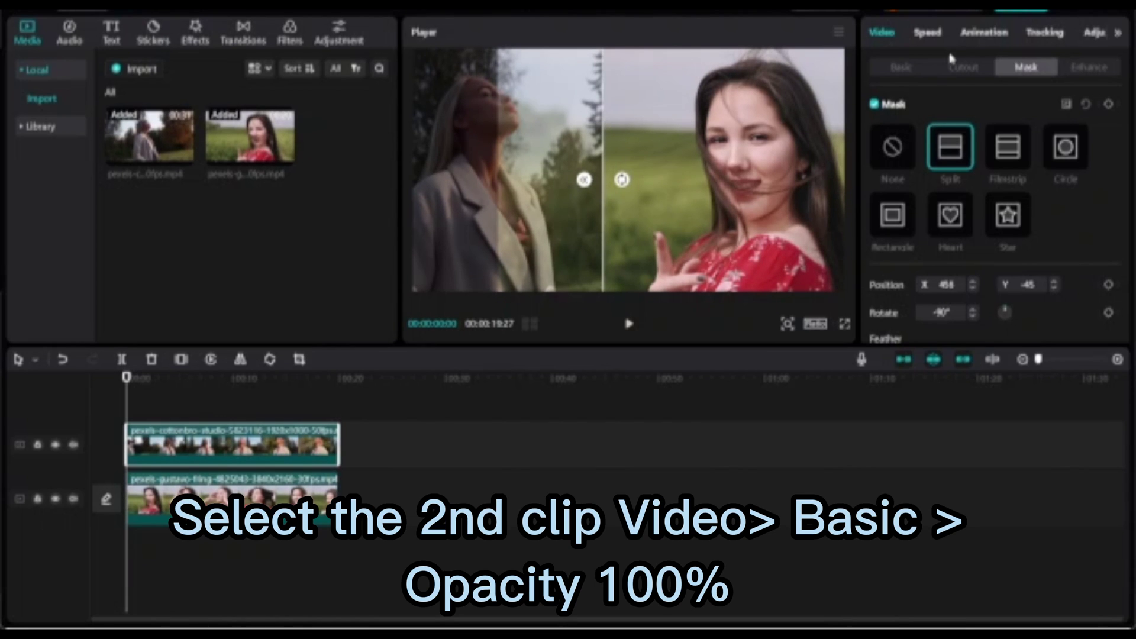
Restore the coat clip to full opacity and give the field clip a 90° Split mask at X -850
left_click(903, 67)
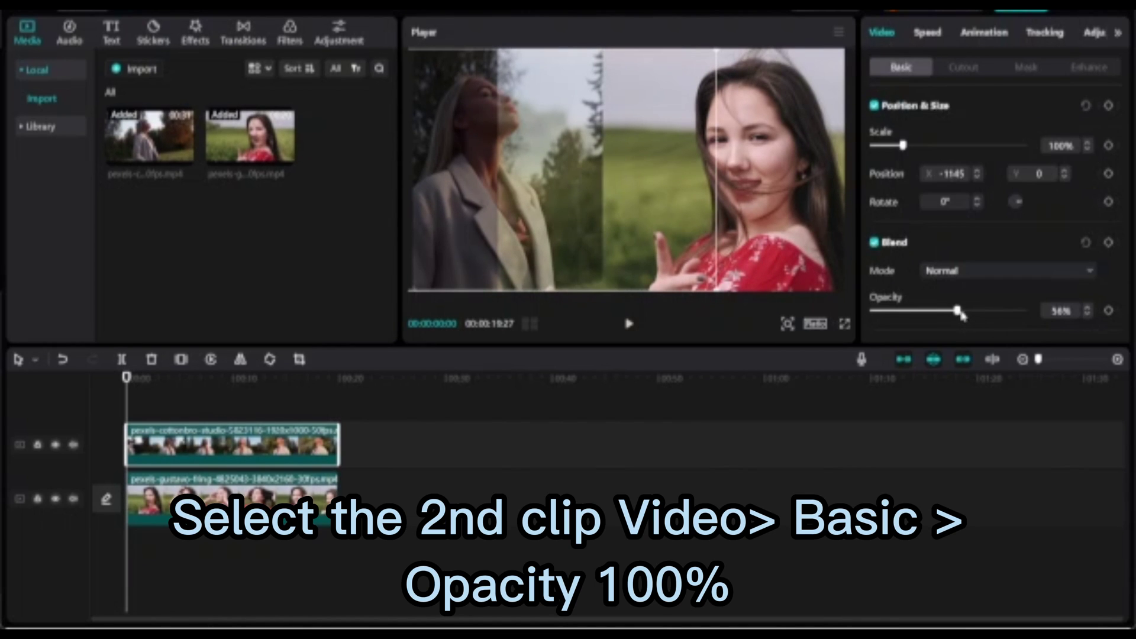
left_click_drag(959, 311, 1028, 319)
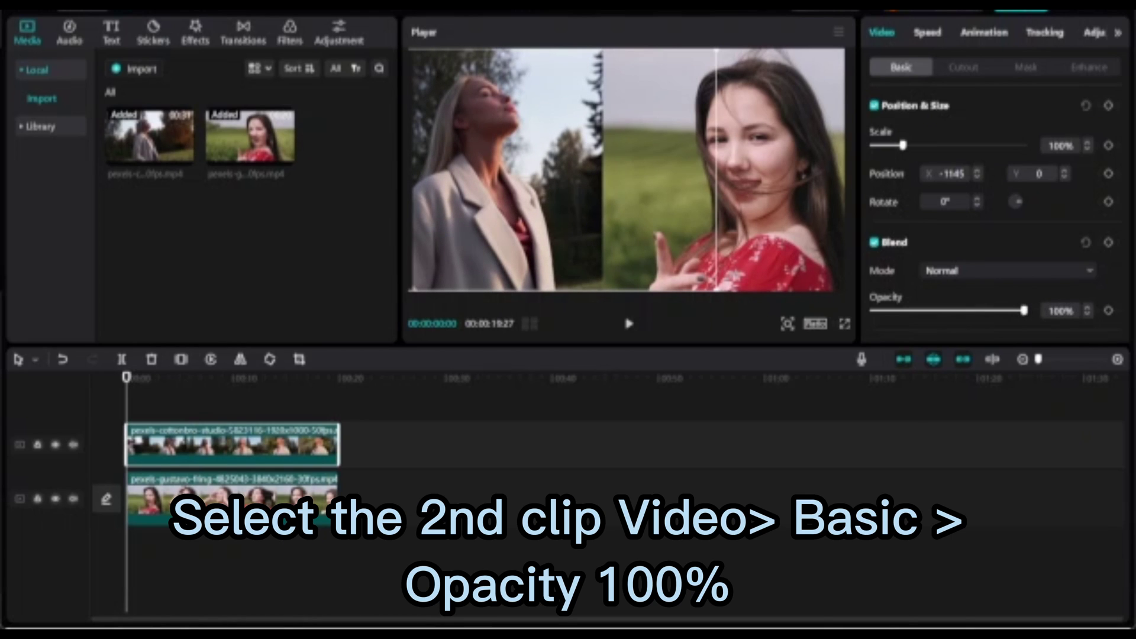
left_click(277, 516)
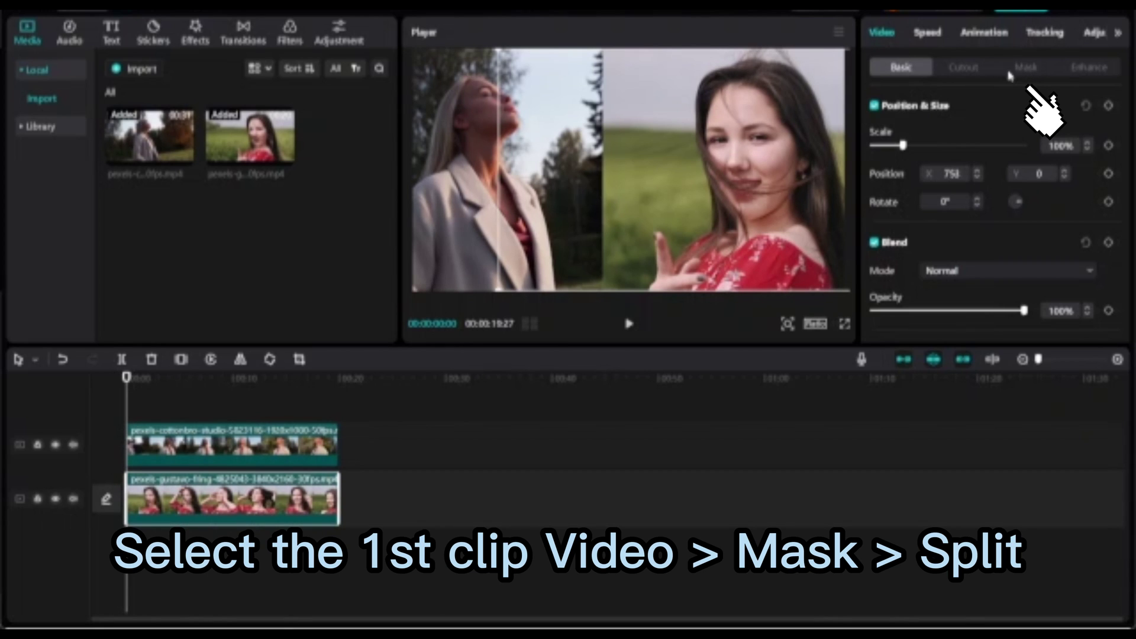
left_click(1034, 71)
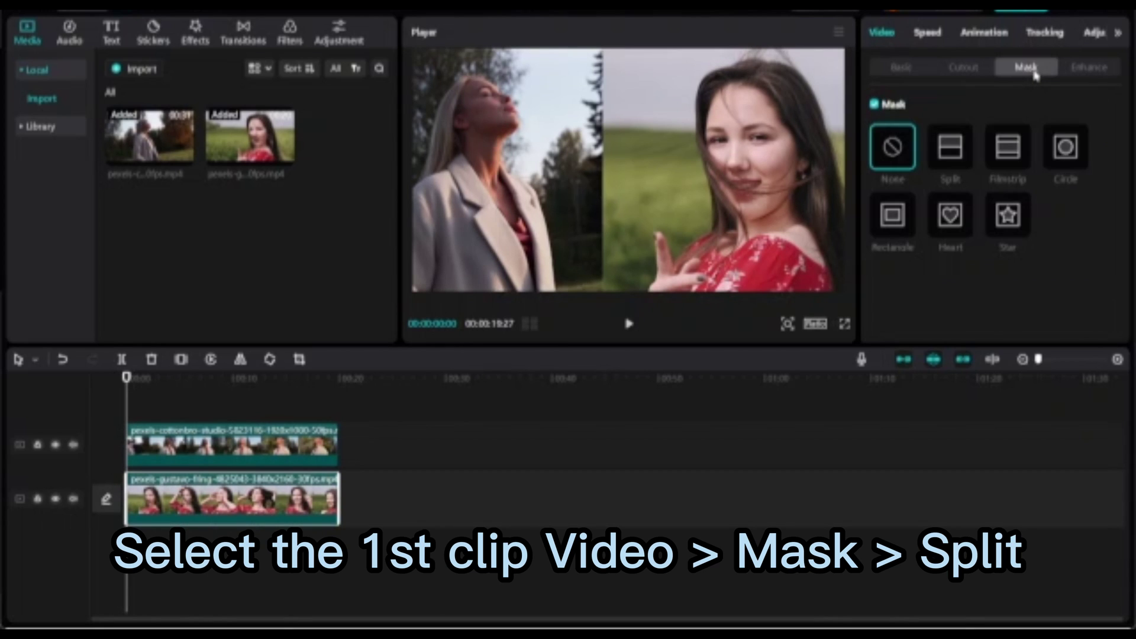
left_click(951, 149)
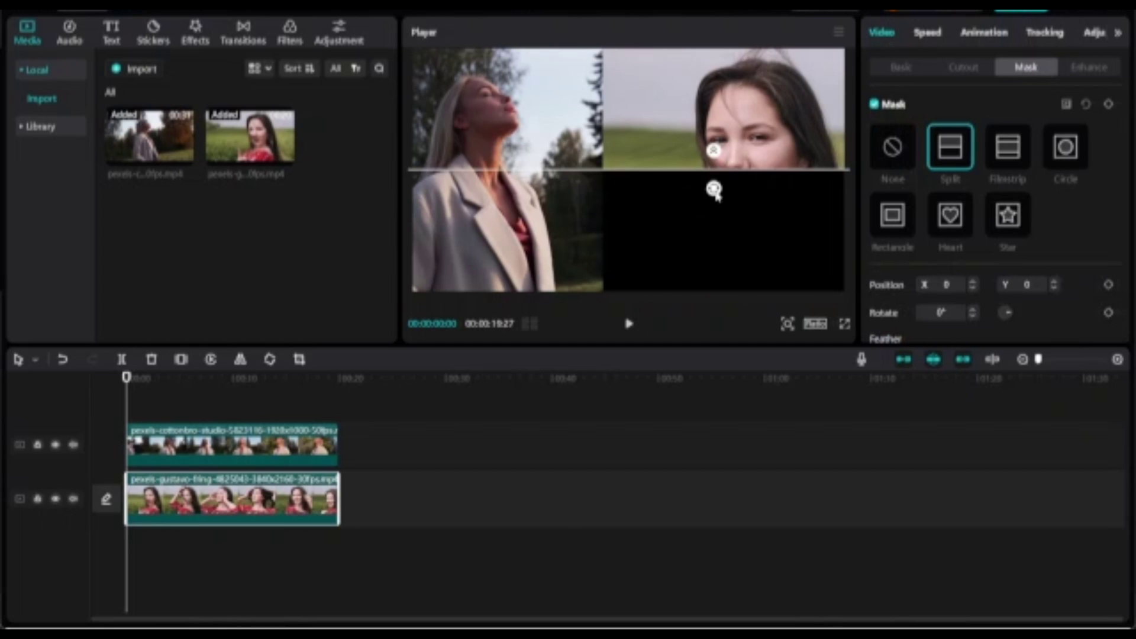
left_click_drag(714, 189, 635, 188)
left_click_drag(715, 200, 613, 202)
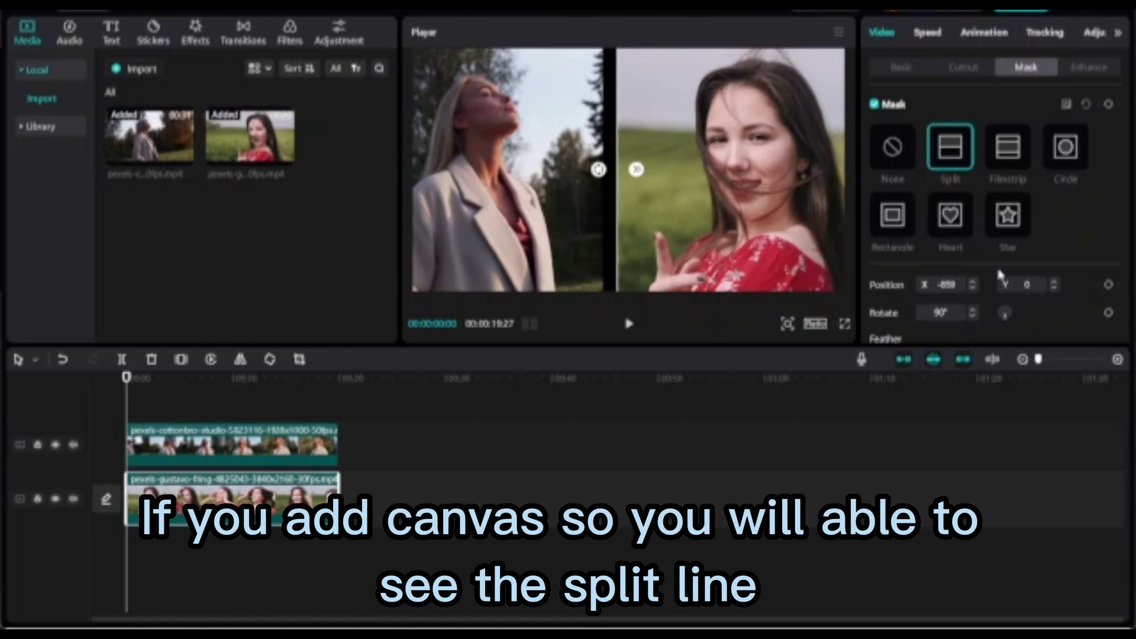
Set the field clip's canvas background to a solid pale lime green colour
left_click(901, 67)
scroll(1001, 296, "down", 5)
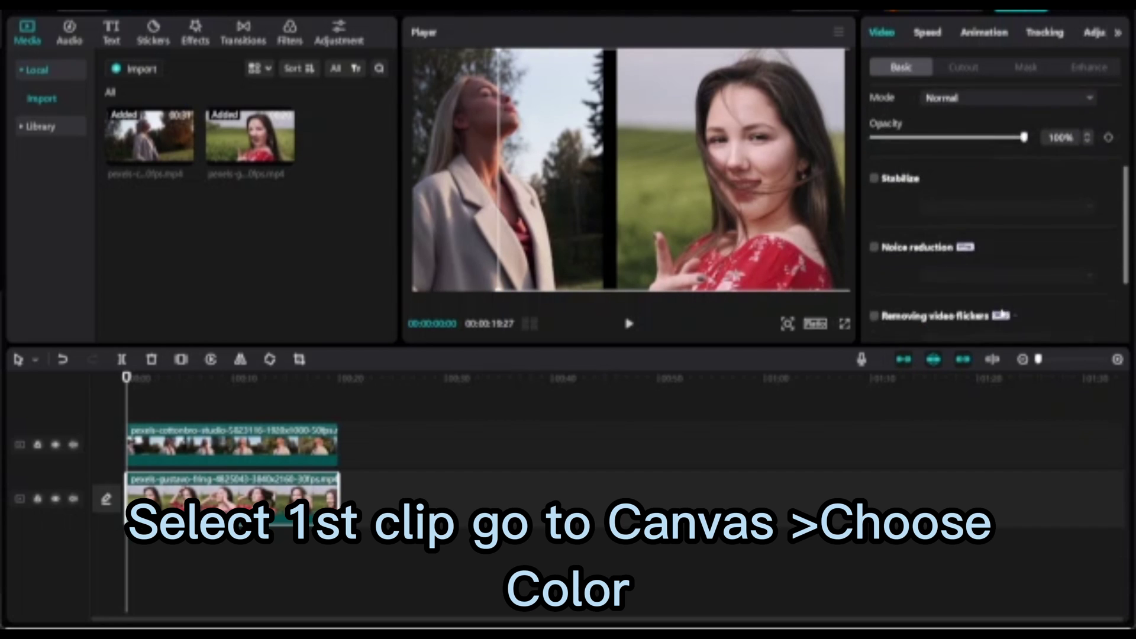
scroll(1002, 312, "down", 3)
left_click(1003, 314)
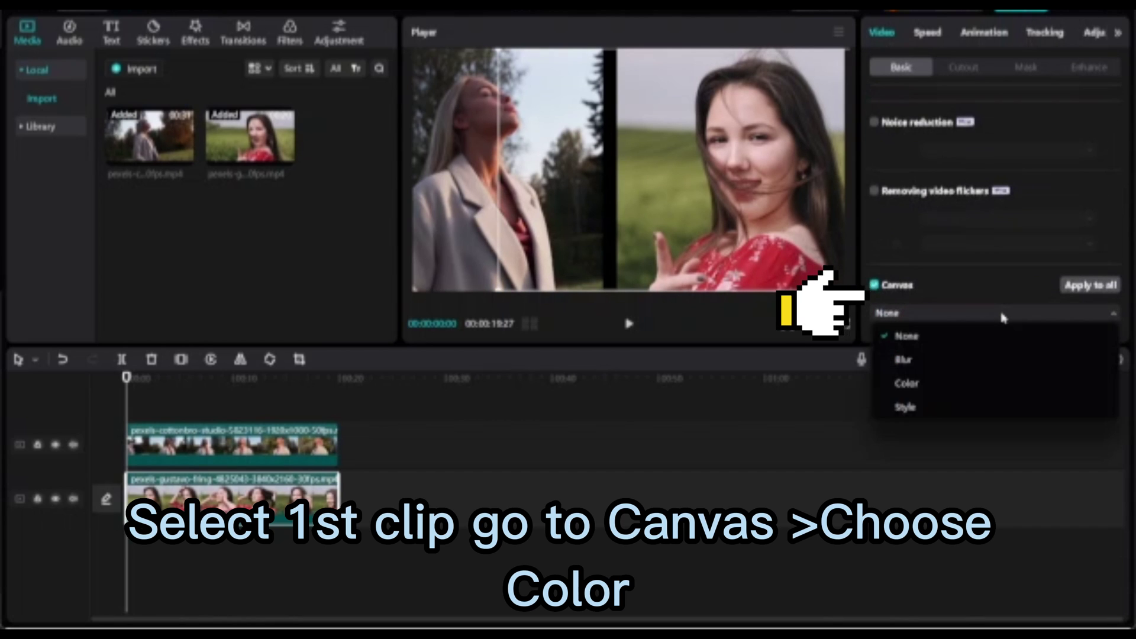
left_click(906, 383)
scroll(947, 303, "down", 5)
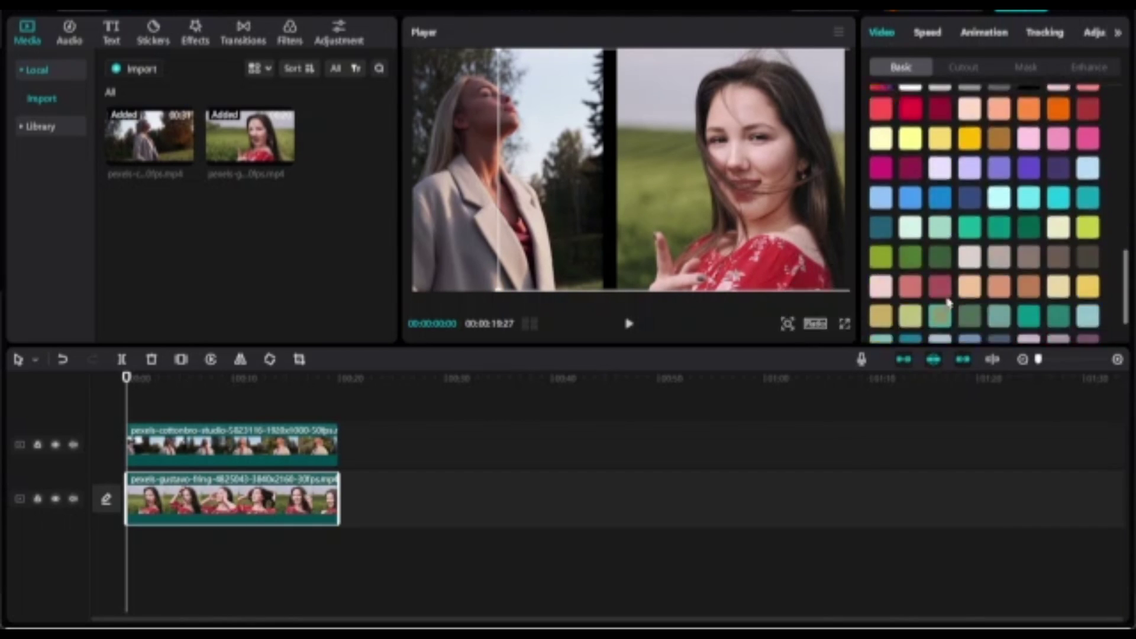
scroll(947, 303, "down", 2)
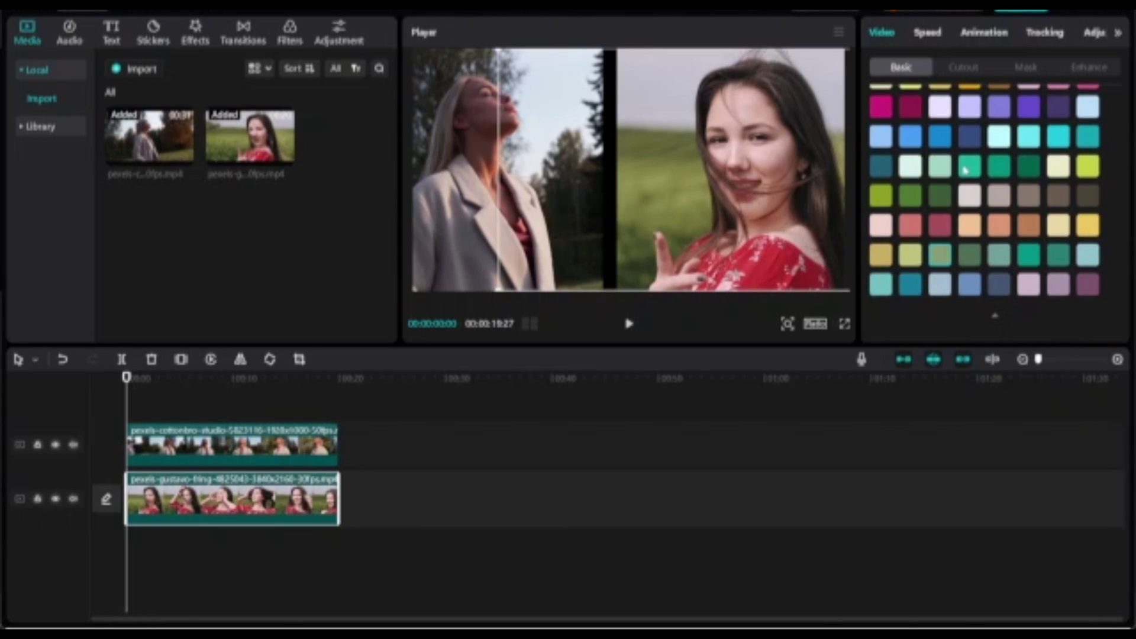
left_click(882, 197)
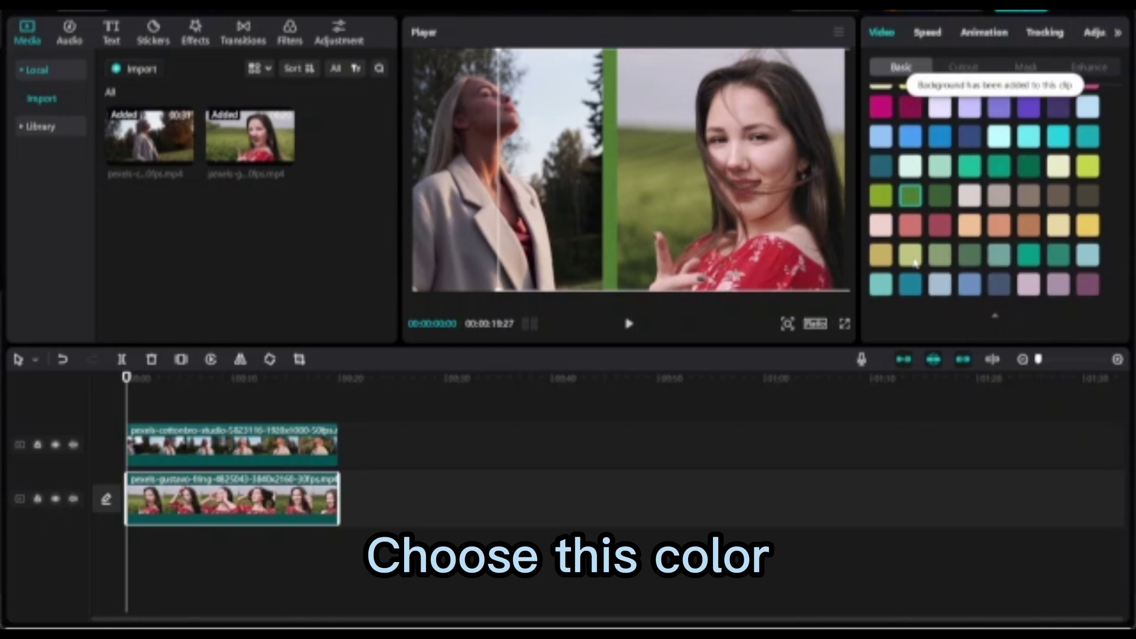
left_click(913, 257)
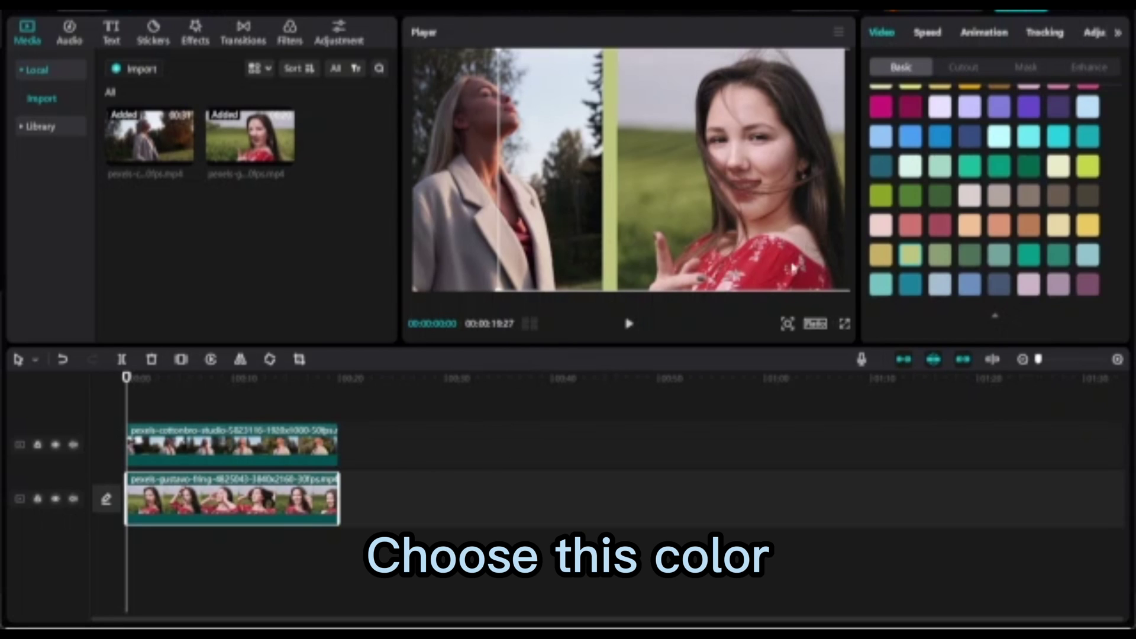
scroll(923, 112, "up", 10)
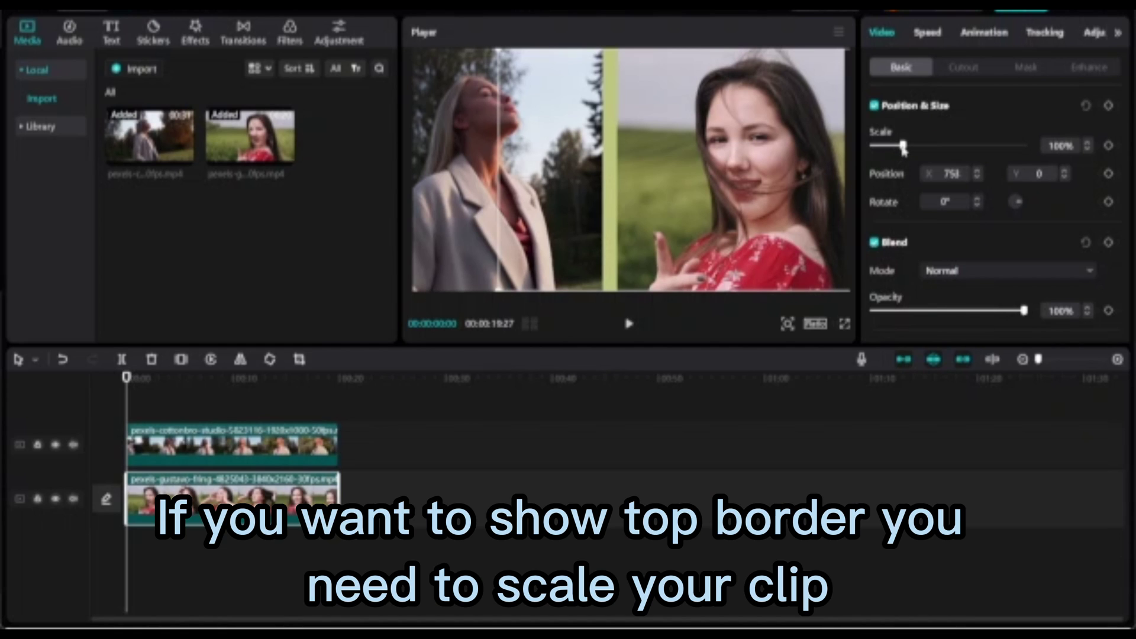
Scale both clips to 90%, shift the coat clip right to even the gap, and rewind
left_click_drag(904, 146, 900, 146)
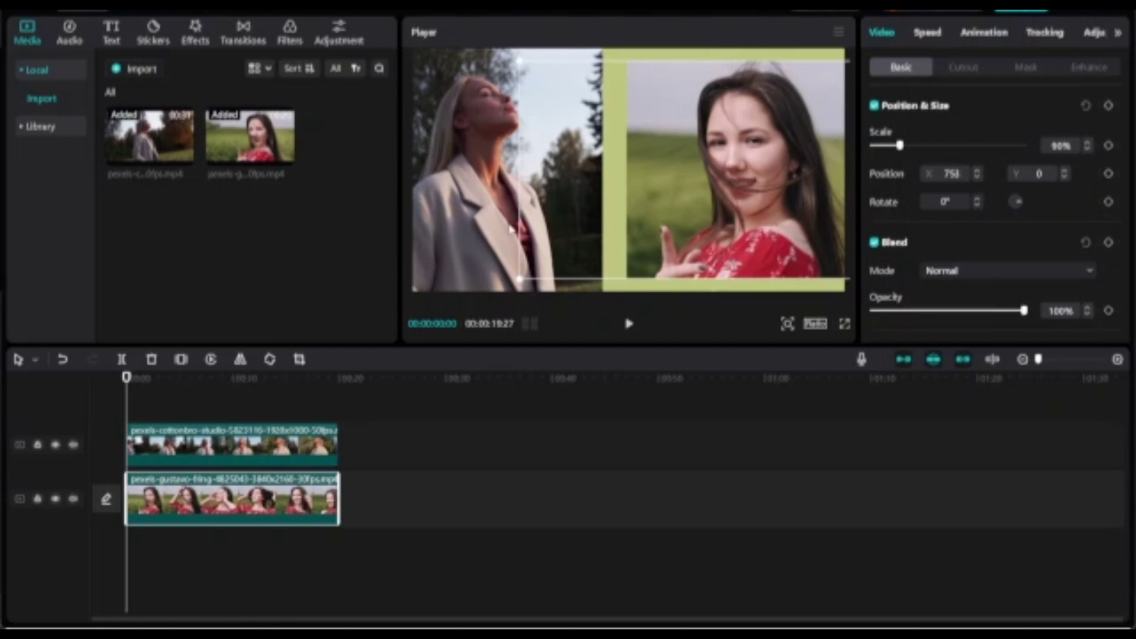
left_click(325, 455)
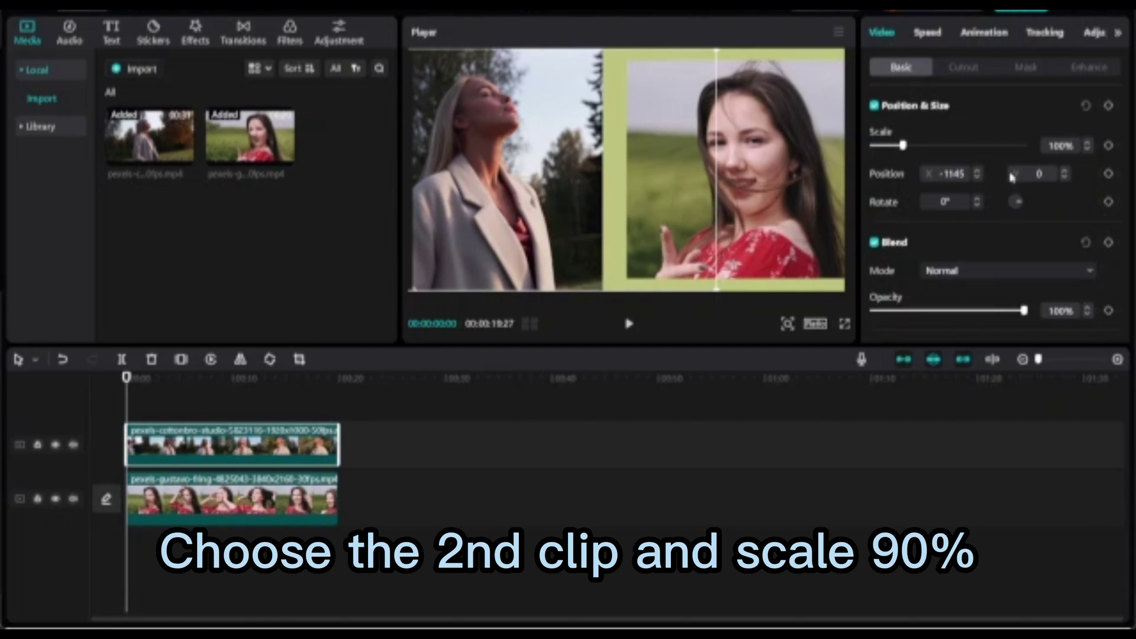
left_click(1090, 149)
left_click(1090, 149)
left_click(1090, 149)
left_click(1091, 149)
left_click(1090, 149)
left_click(1090, 149)
left_click(1090, 149)
left_click(1090, 150)
left_click(1091, 149)
left_click(1090, 149)
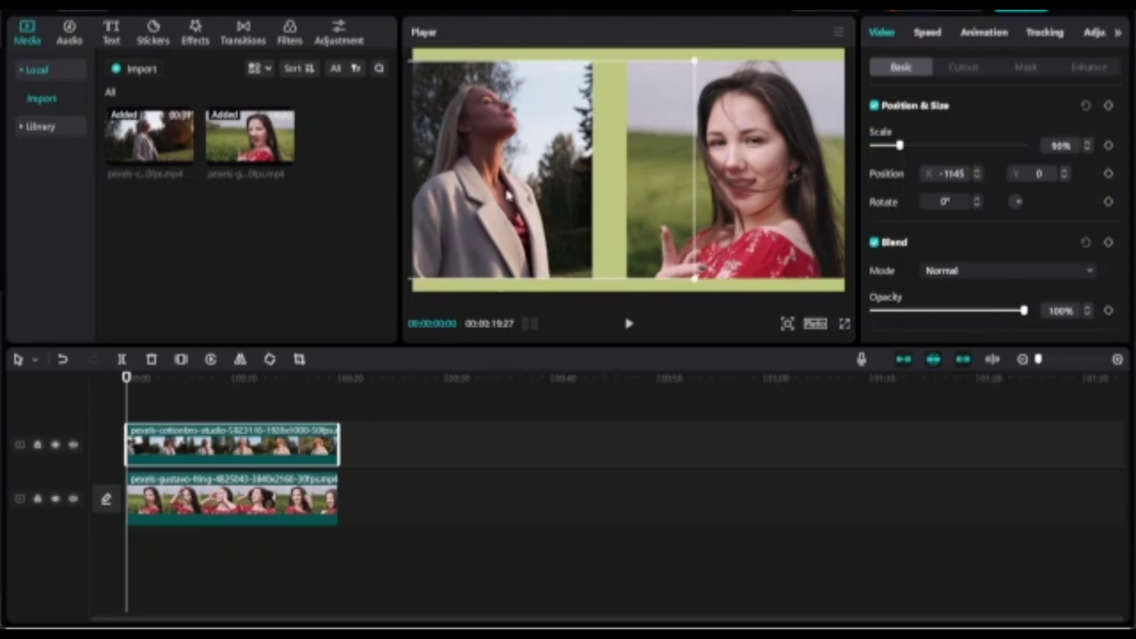
left_click_drag(508, 196, 531, 199)
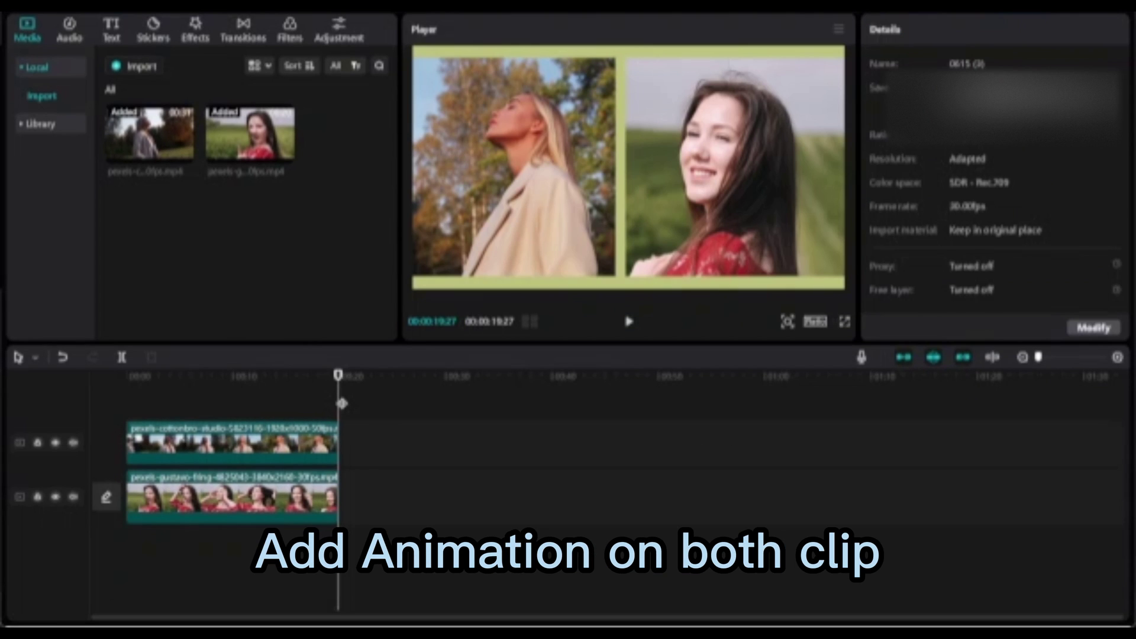
left_click_drag(342, 403, 122, 439)
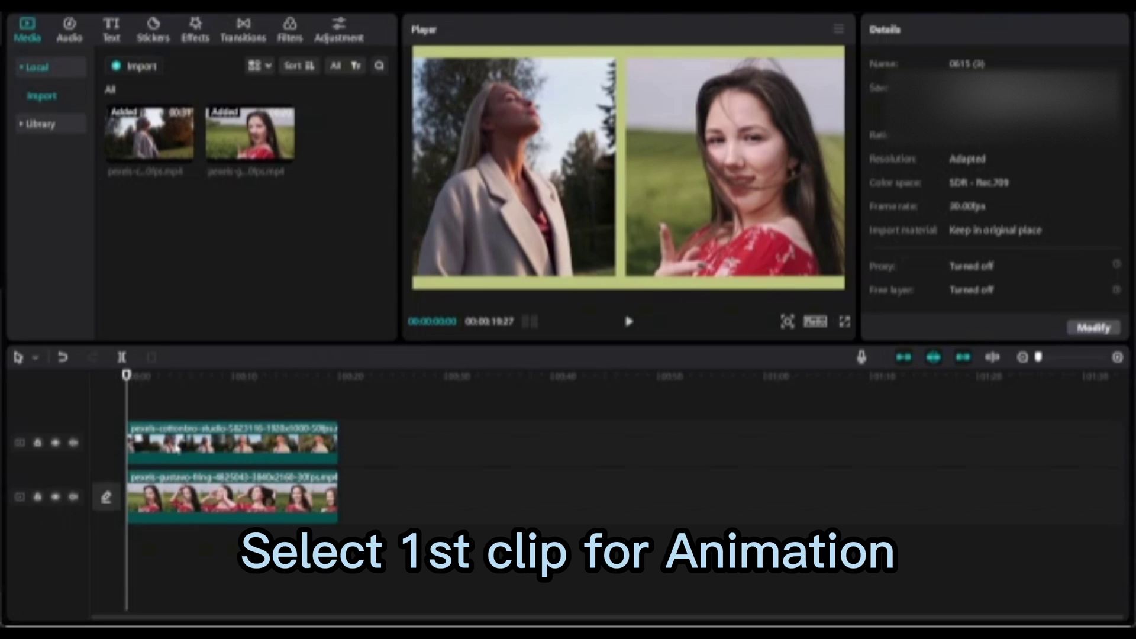
Give the red-dress clip a Slide Left and the coat clip a Slide Right in-animation
left_click(215, 516)
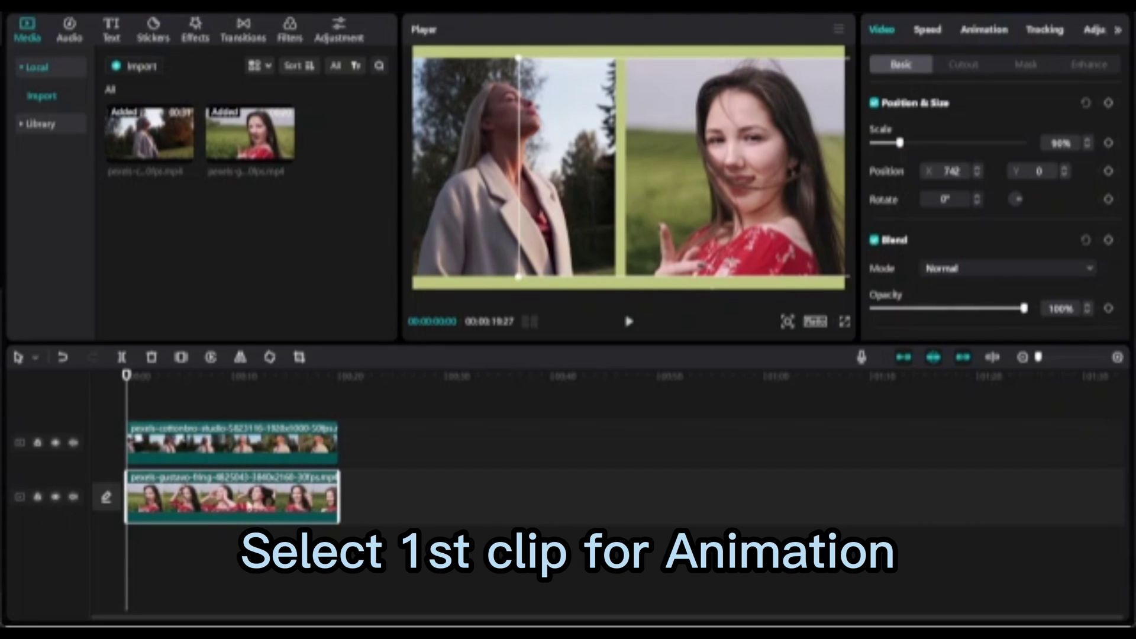
left_click(987, 37)
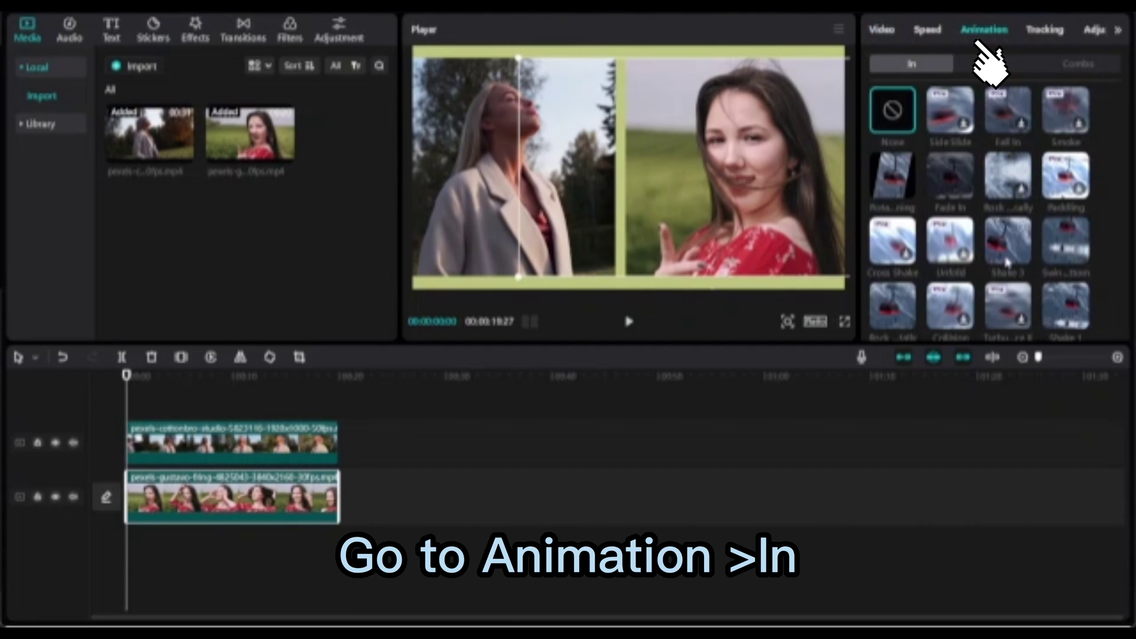
scroll(902, 97, "down", 5)
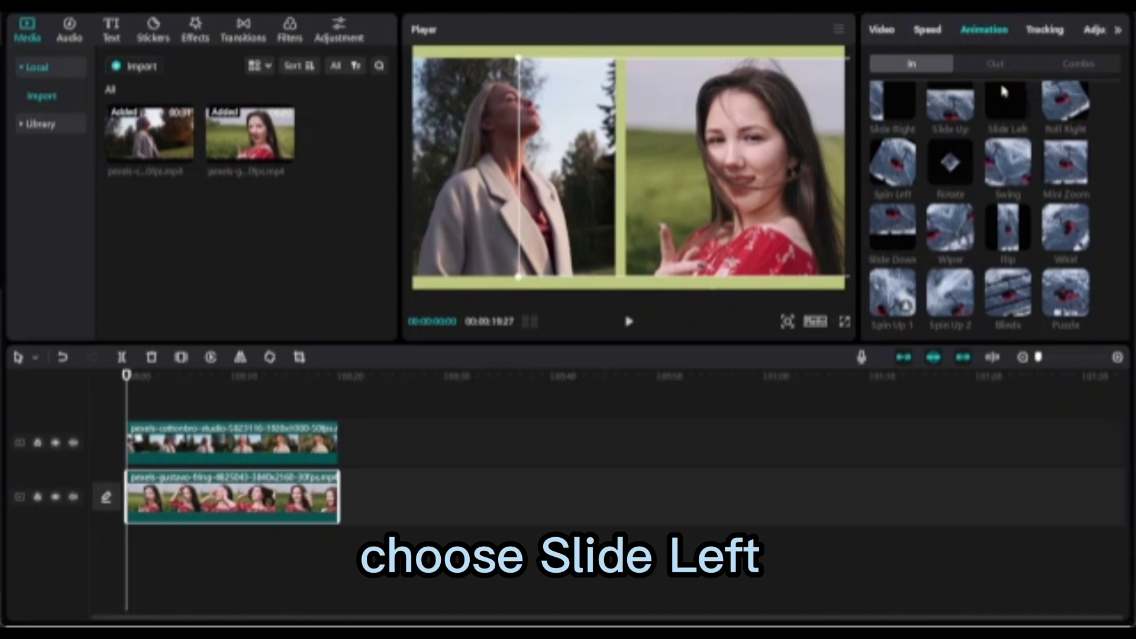
left_click(1019, 114)
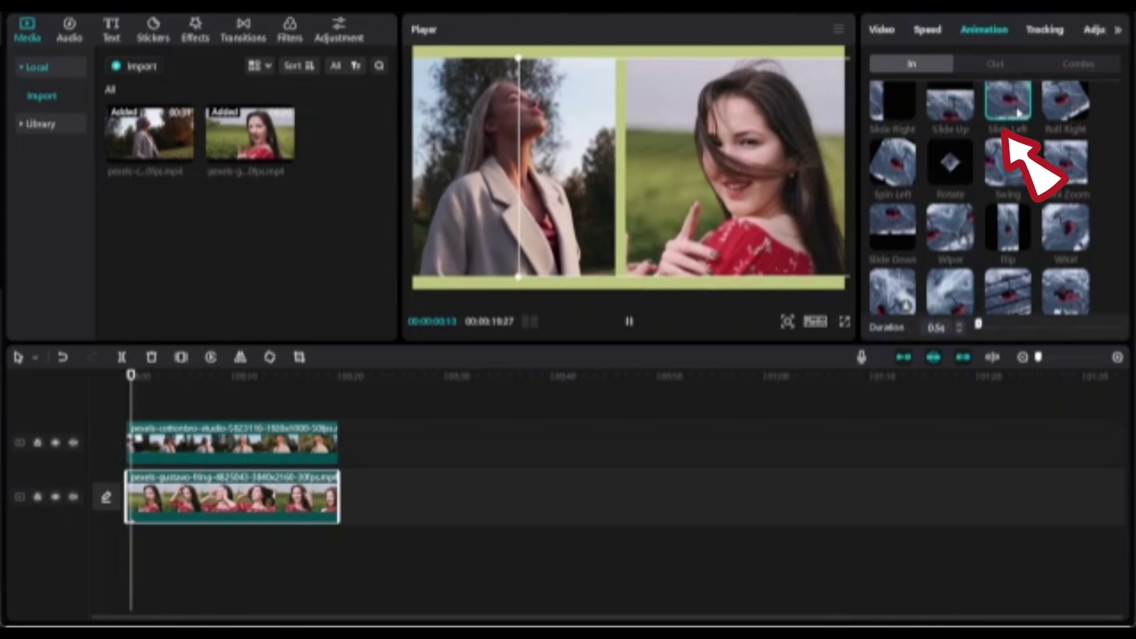
left_click(283, 452)
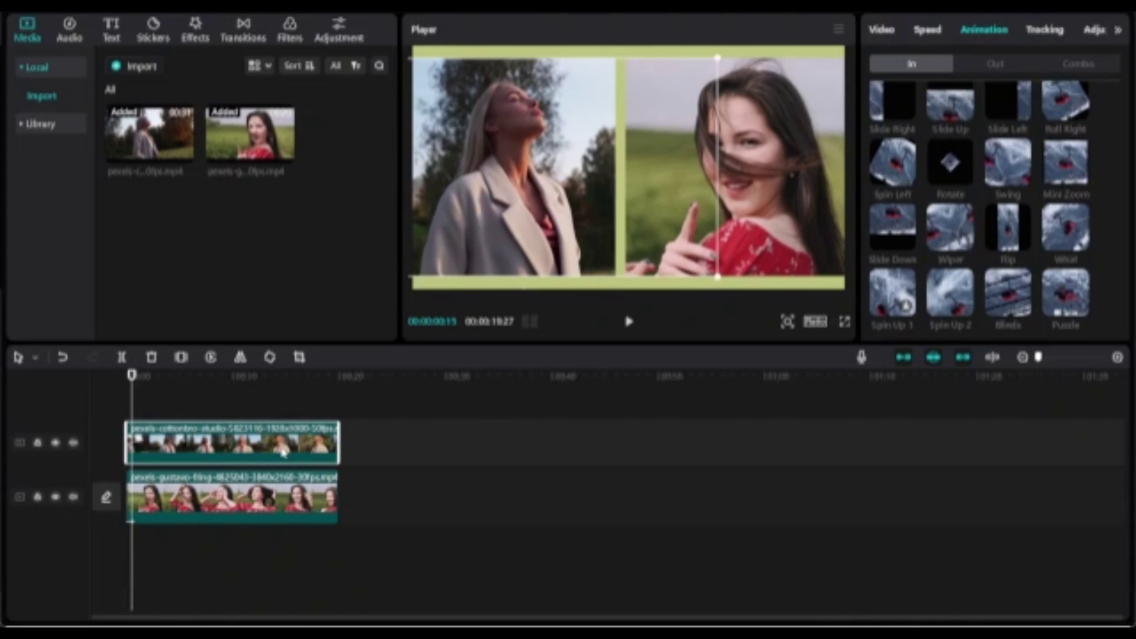
left_click(898, 118)
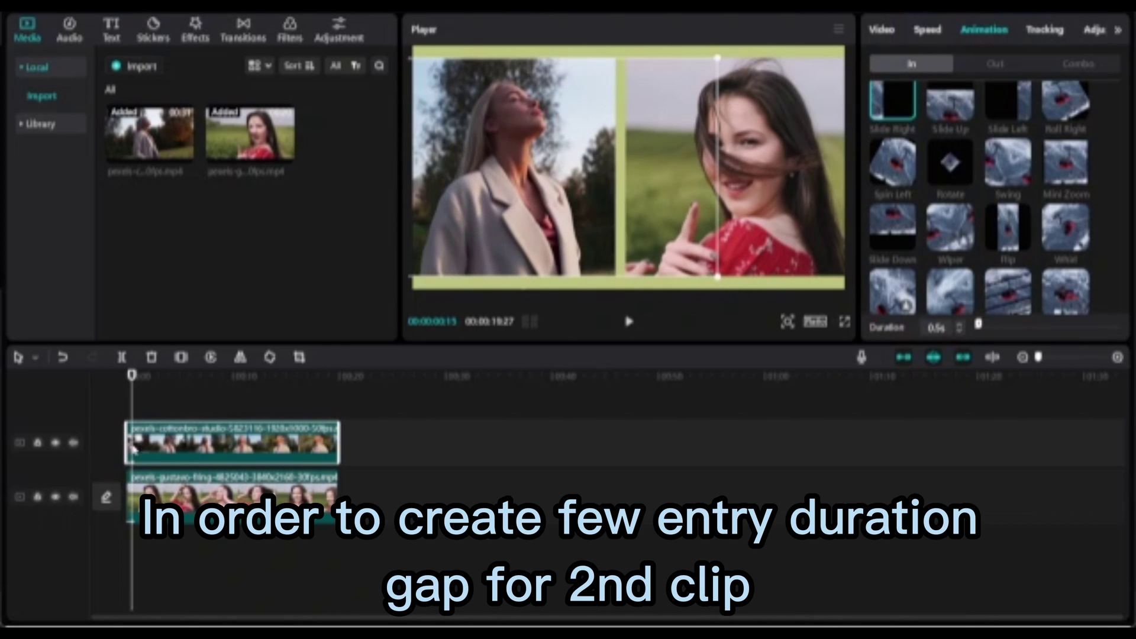
Delay the coat clip's start slightly and trim its end to finish with the field clip
left_click_drag(152, 449, 167, 453)
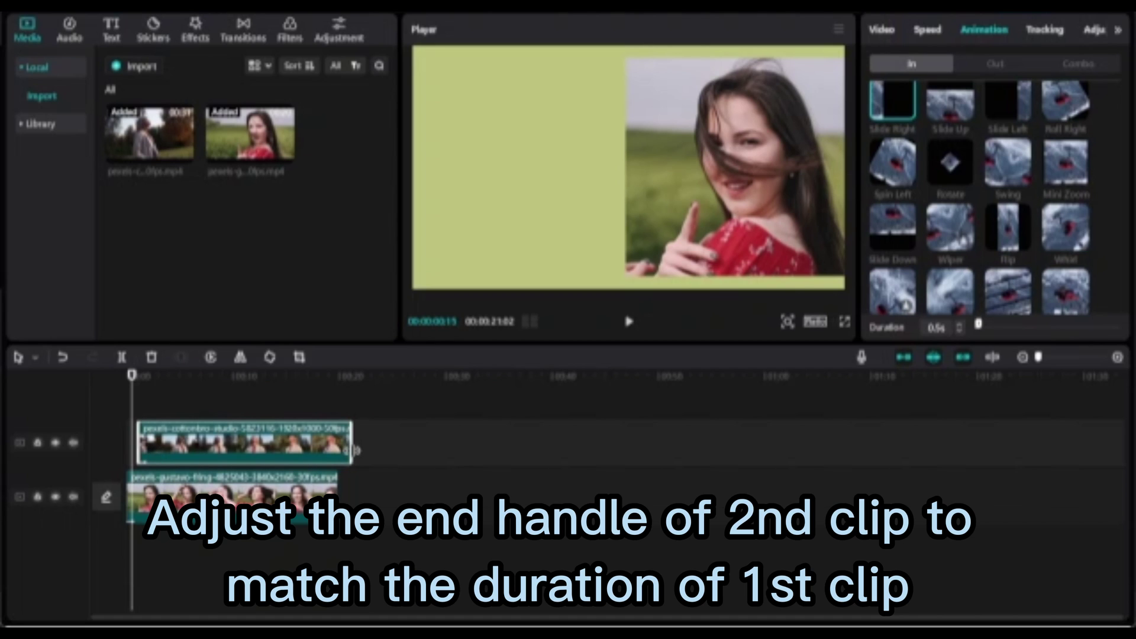
left_click_drag(355, 456, 343, 454)
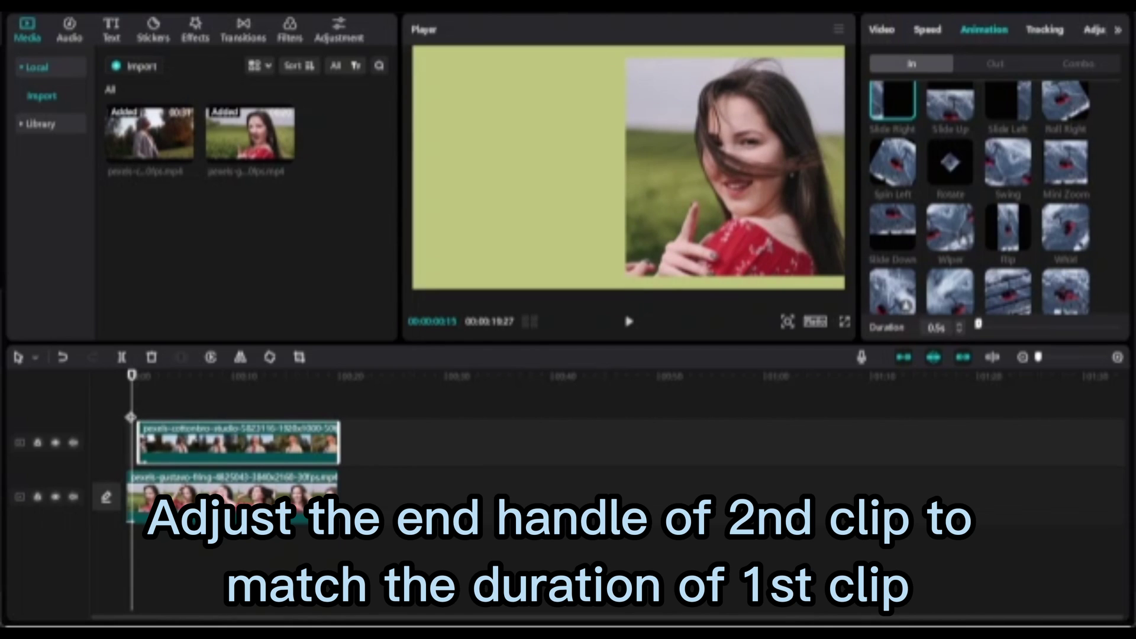
left_click_drag(133, 417, 328, 416)
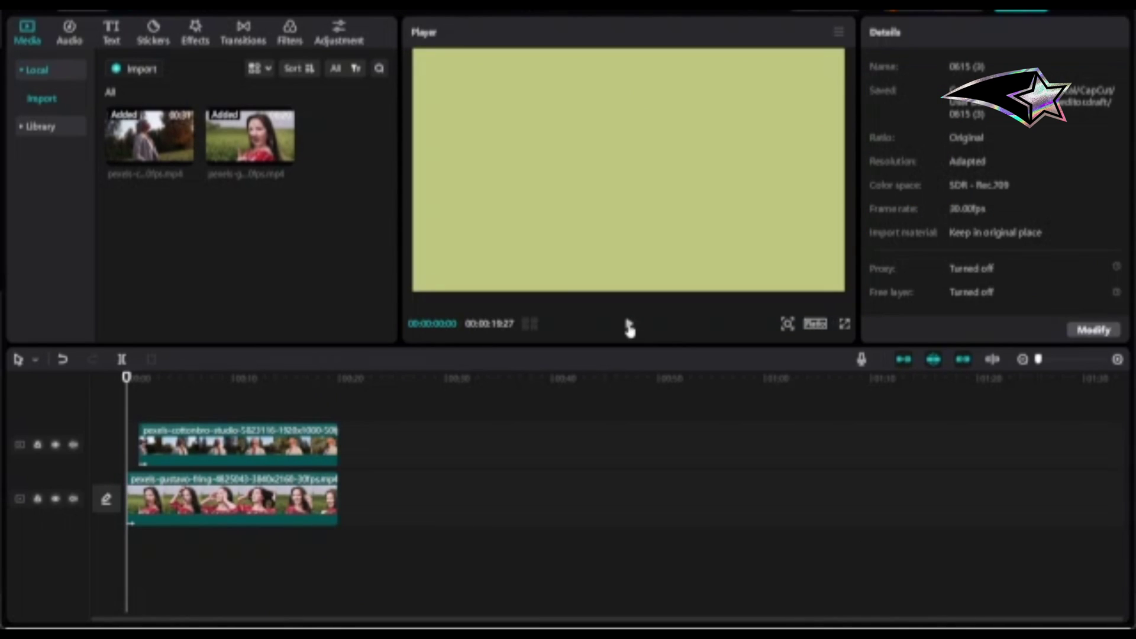
Play back the green-framed split-screen preview
left_click(629, 326)
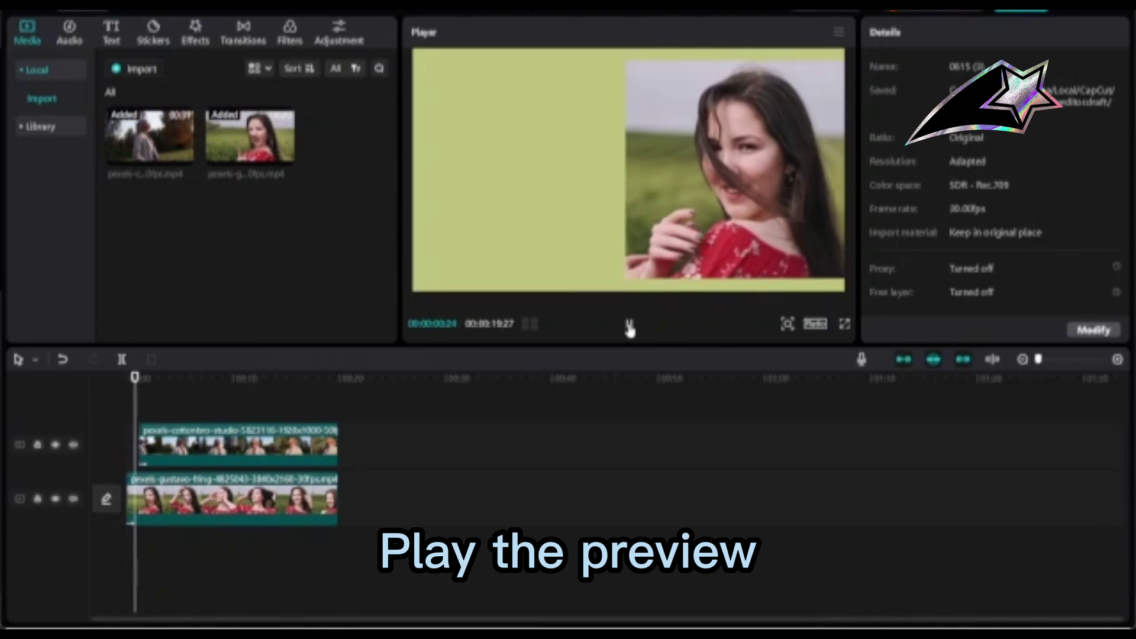